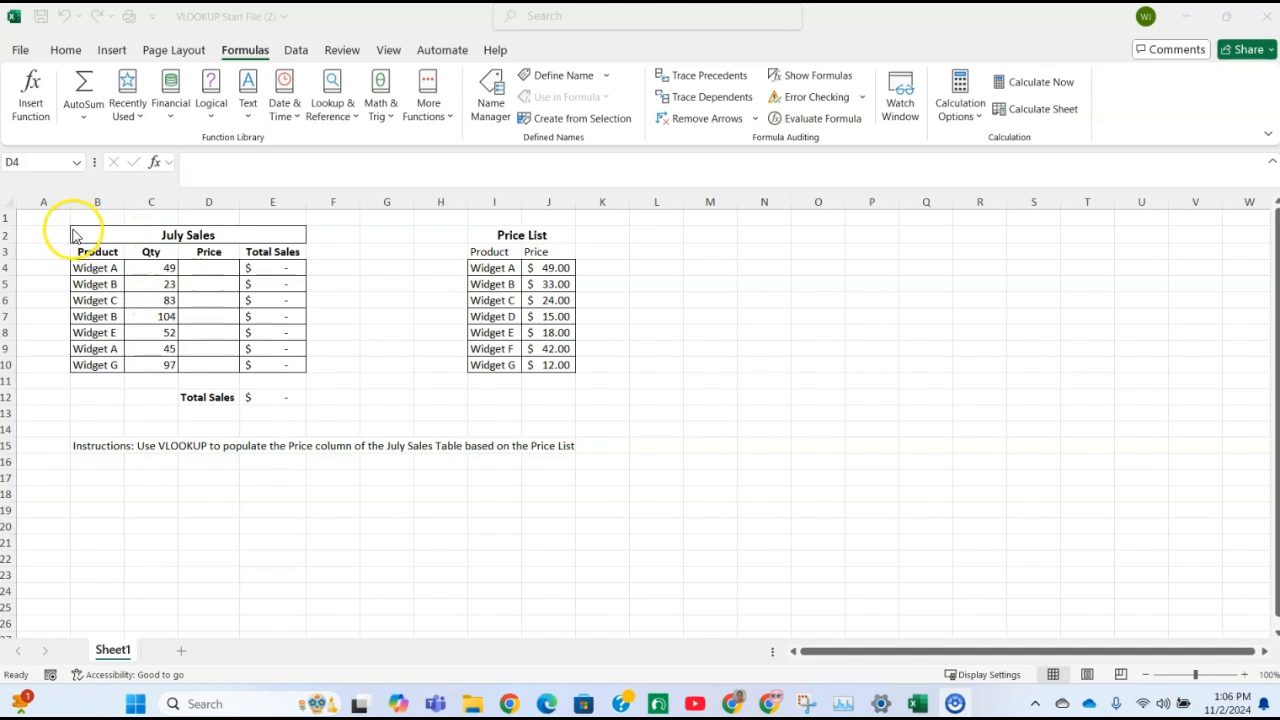
Examine the July Sales table and the Price List, matching the Widget A product cell with its empty price cell
left_click_drag(94, 234, 255, 381)
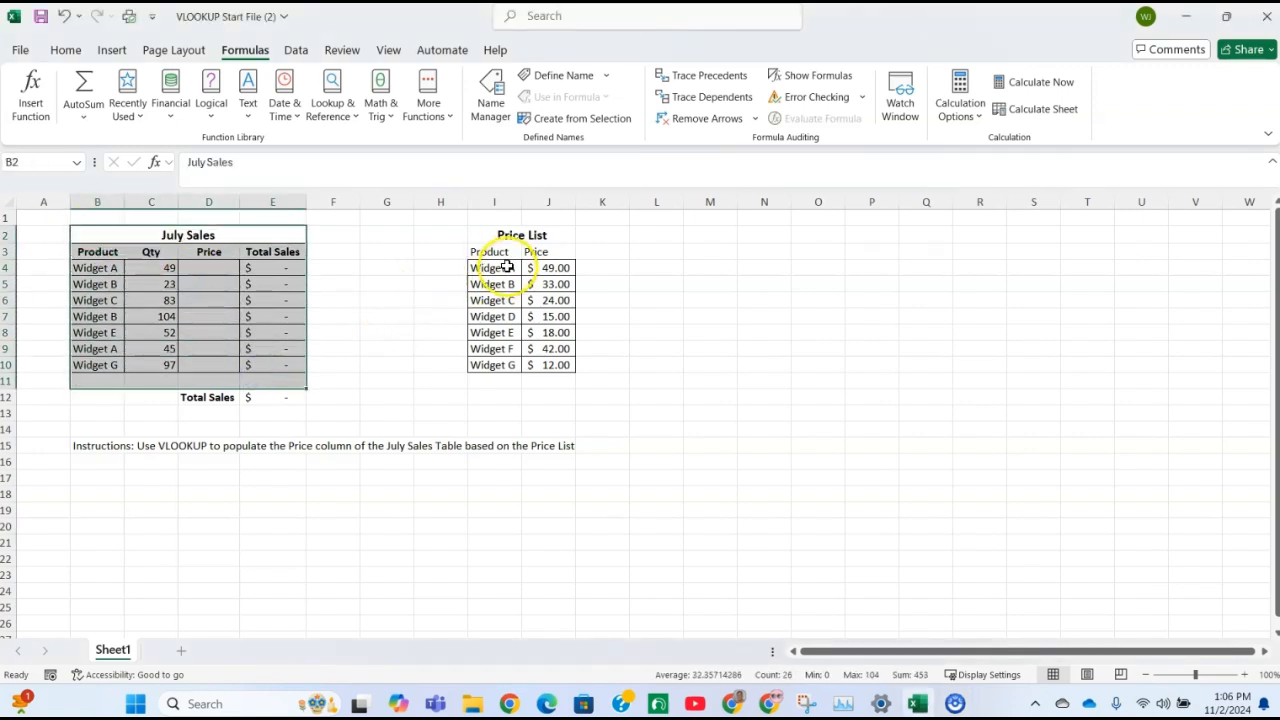
left_click_drag(490, 238, 551, 365)
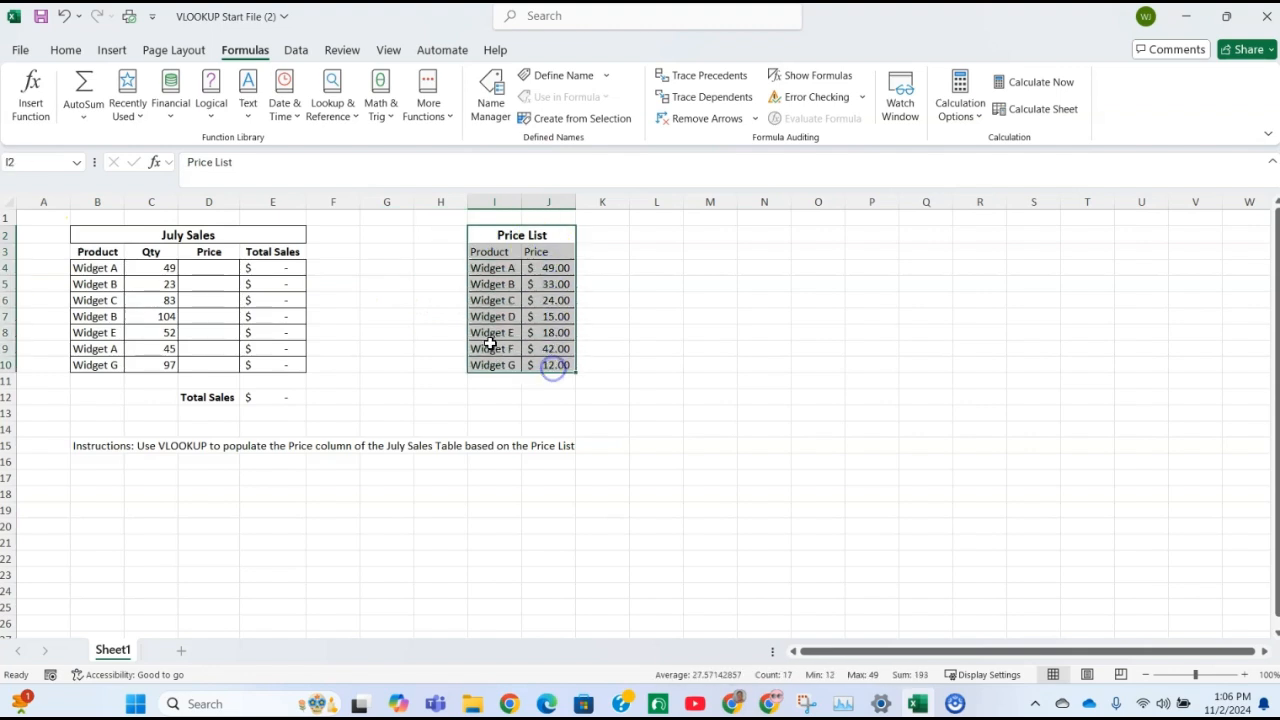
left_click(224, 267)
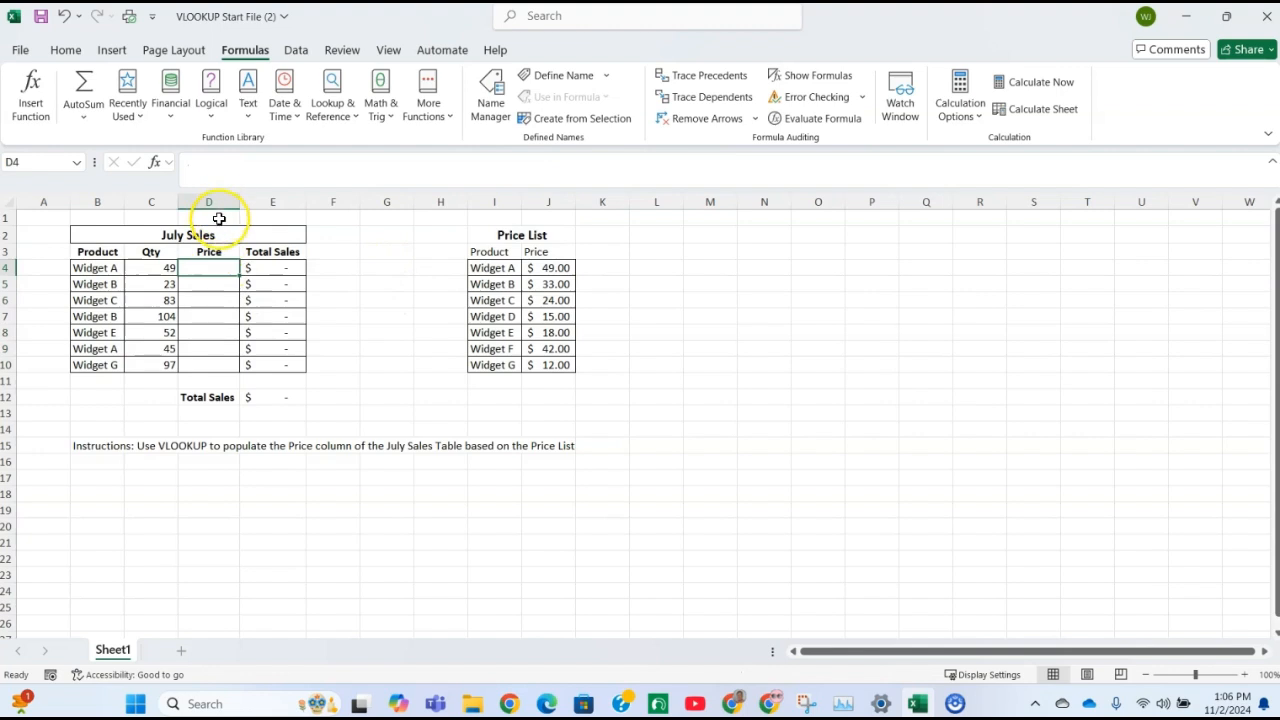
left_click(89, 270)
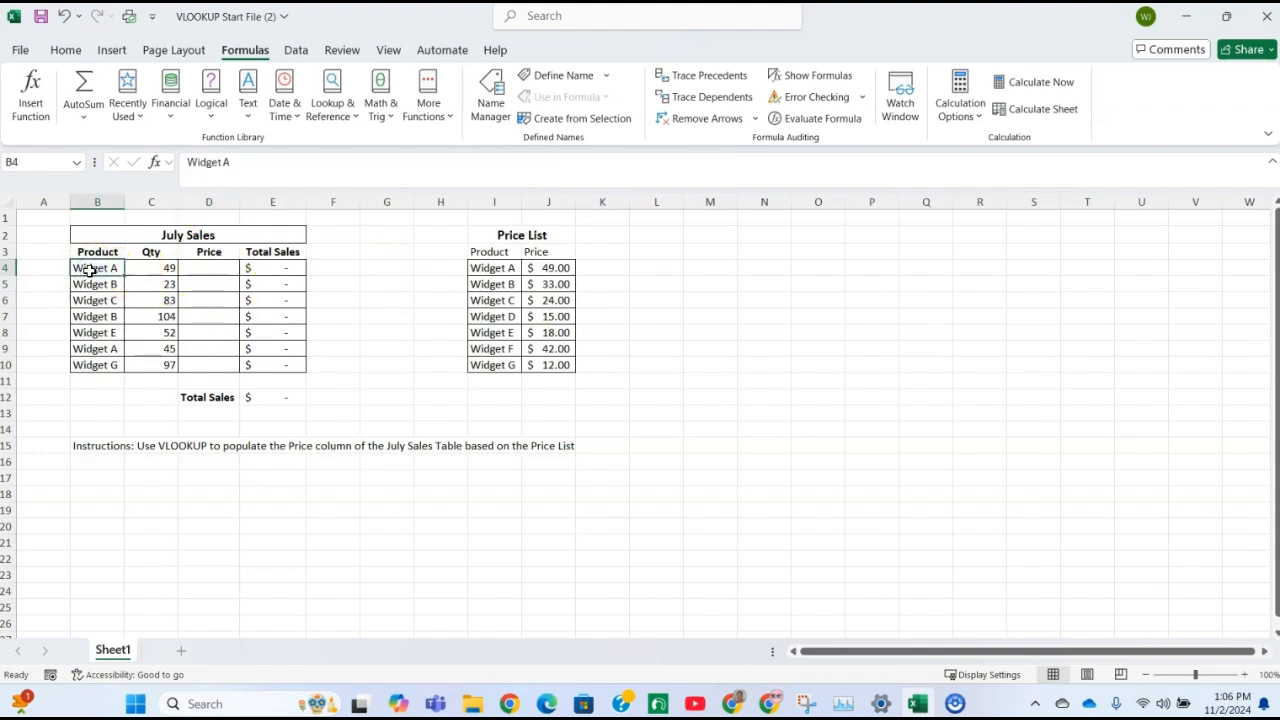
left_click(209, 268)
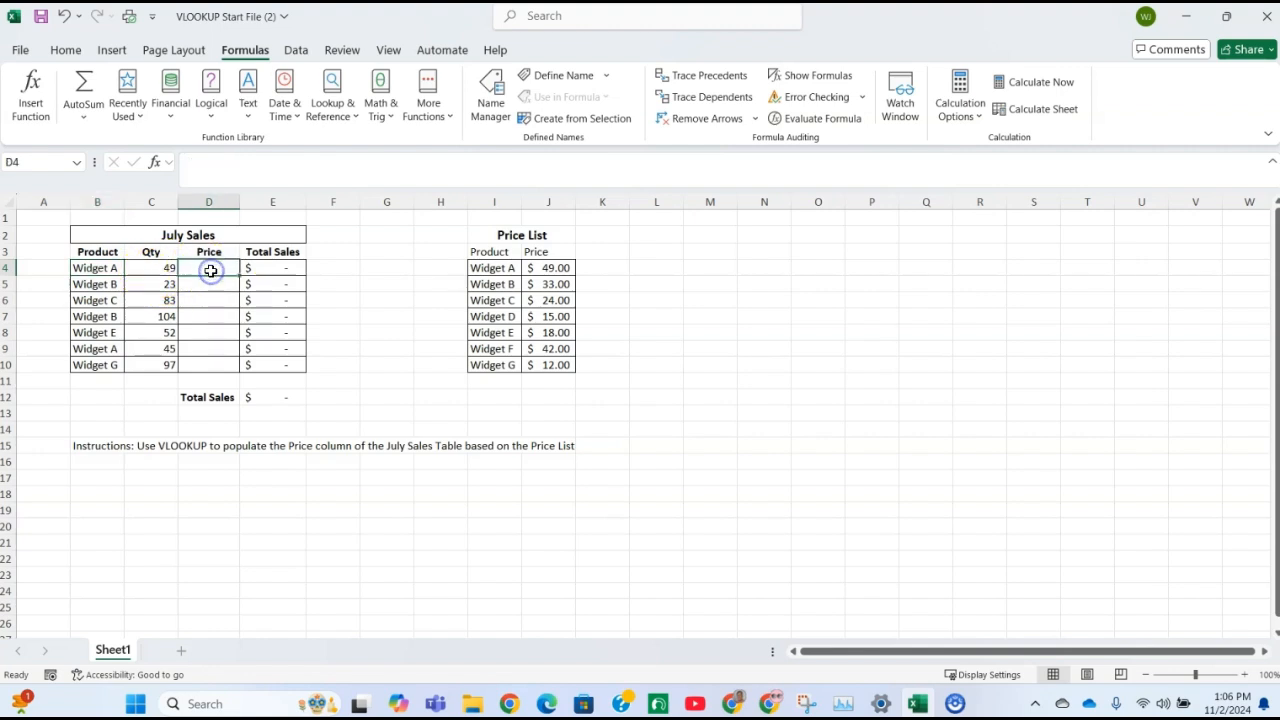
left_click(112, 270)
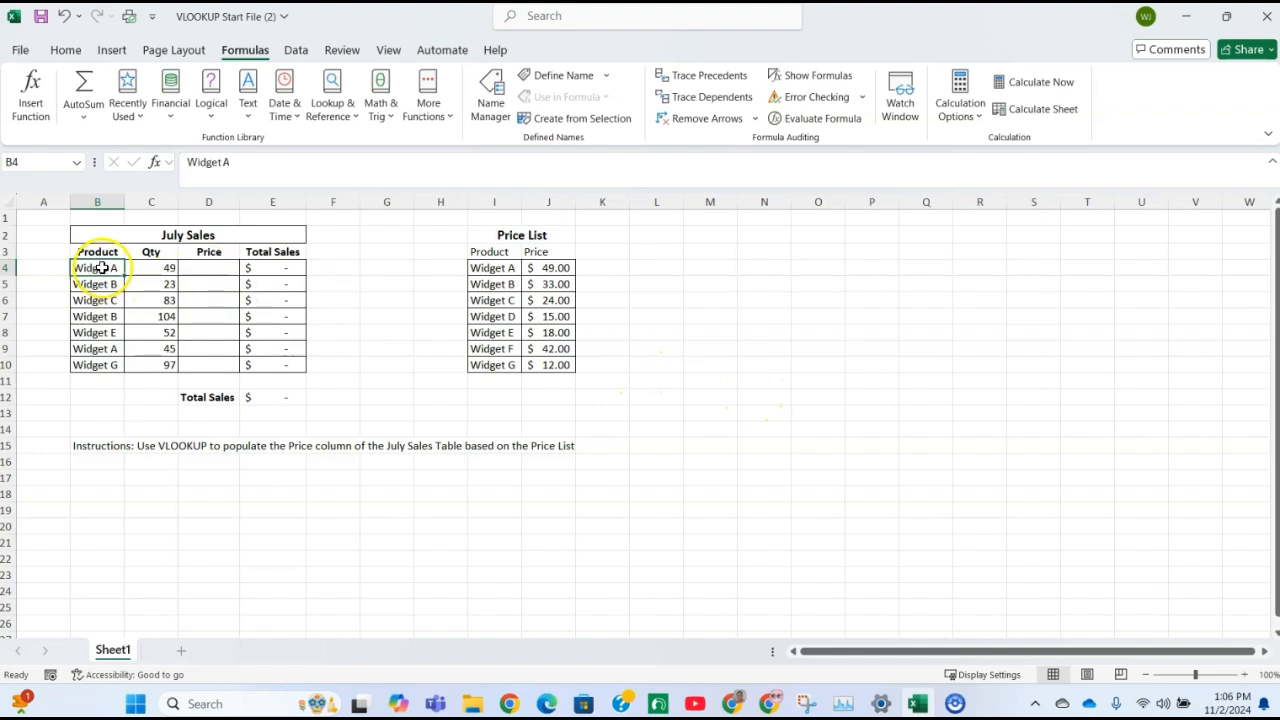
Insert a VLOOKUP function in D4, the first Price cell of the July Sales table
left_click(217, 267)
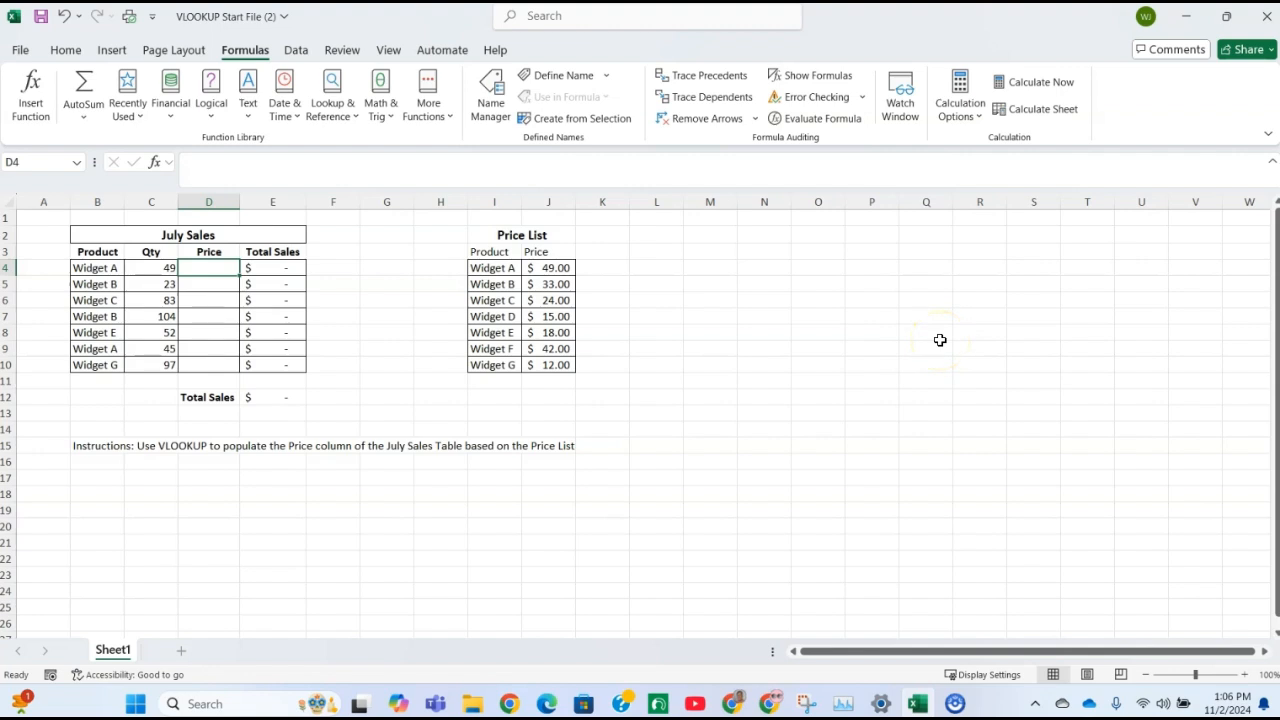
type("=")
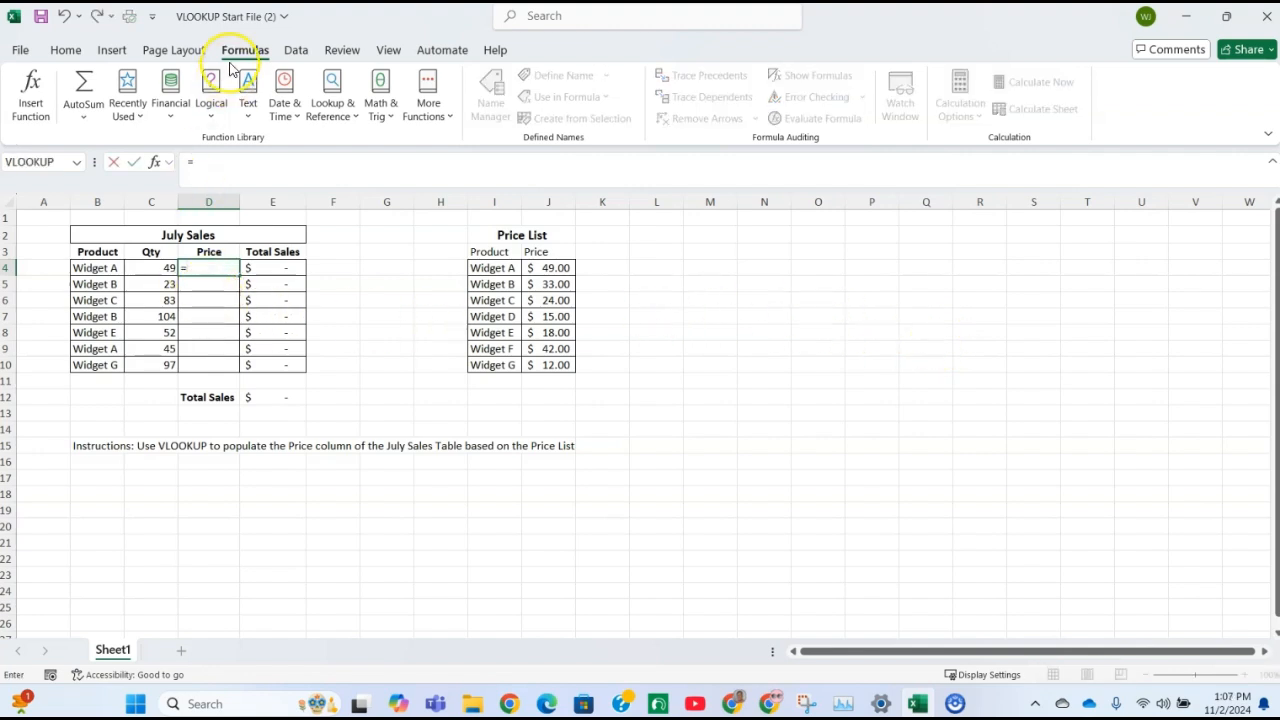
left_click(327, 110)
scroll(390, 490, "down", 6)
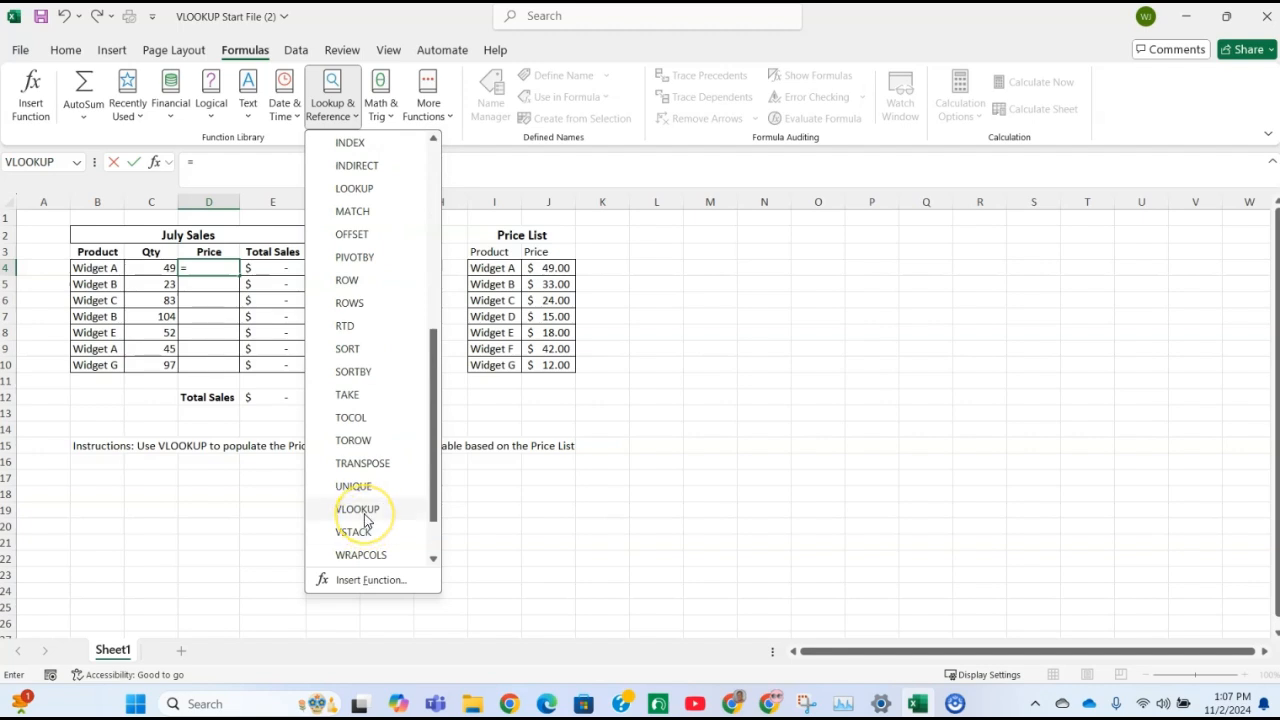
left_click(364, 514)
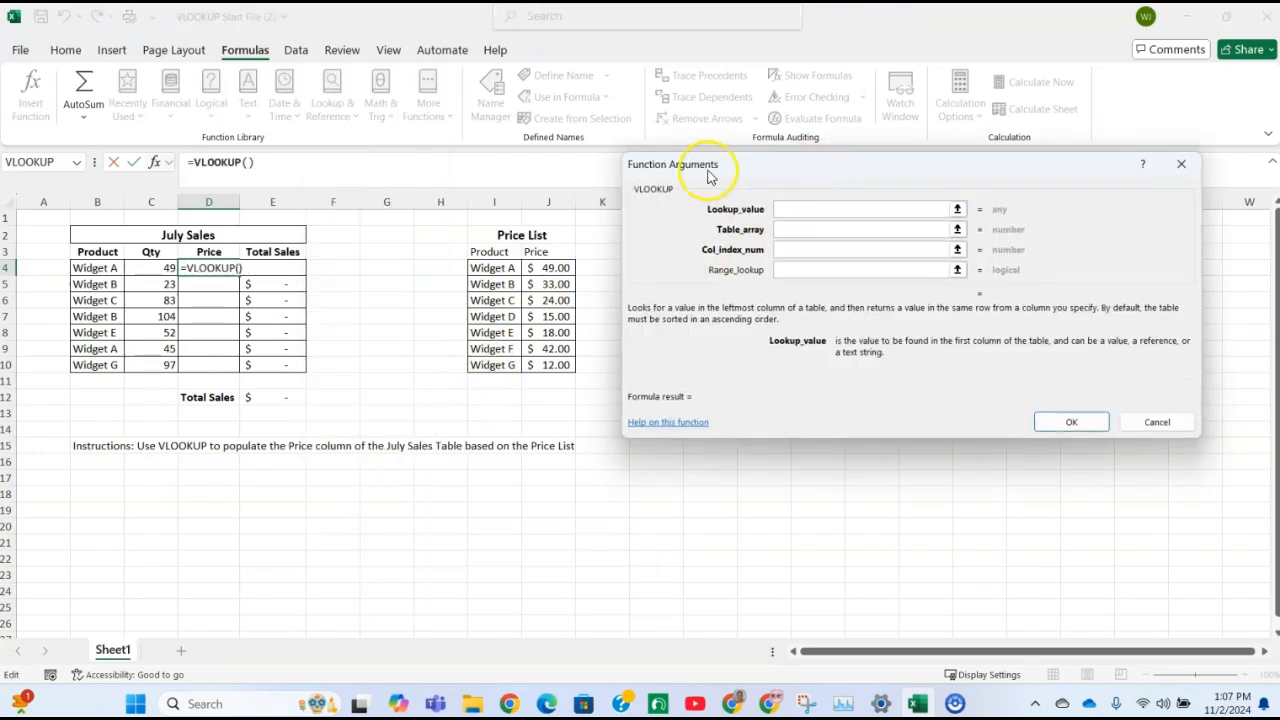
left_click_drag(829, 163, 832, 157)
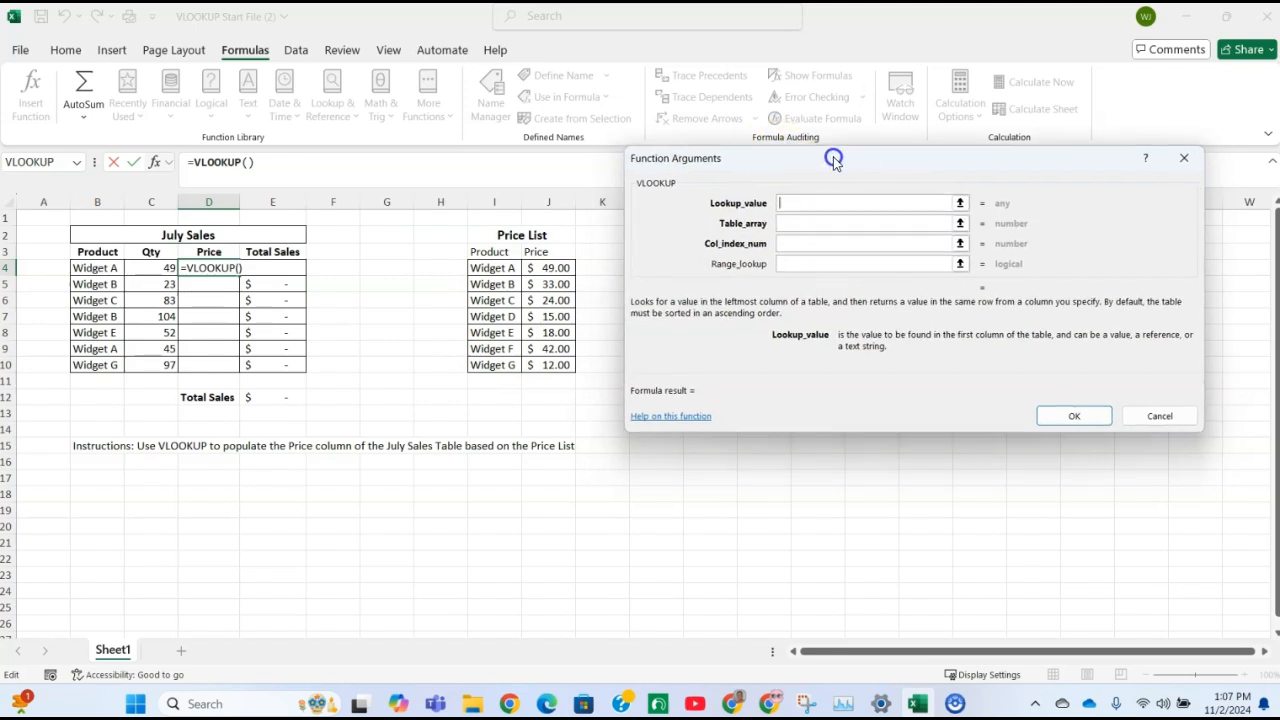
Set the VLOOKUP lookup value to B4 and the table array to the price list range I4:J10
left_click(795, 201)
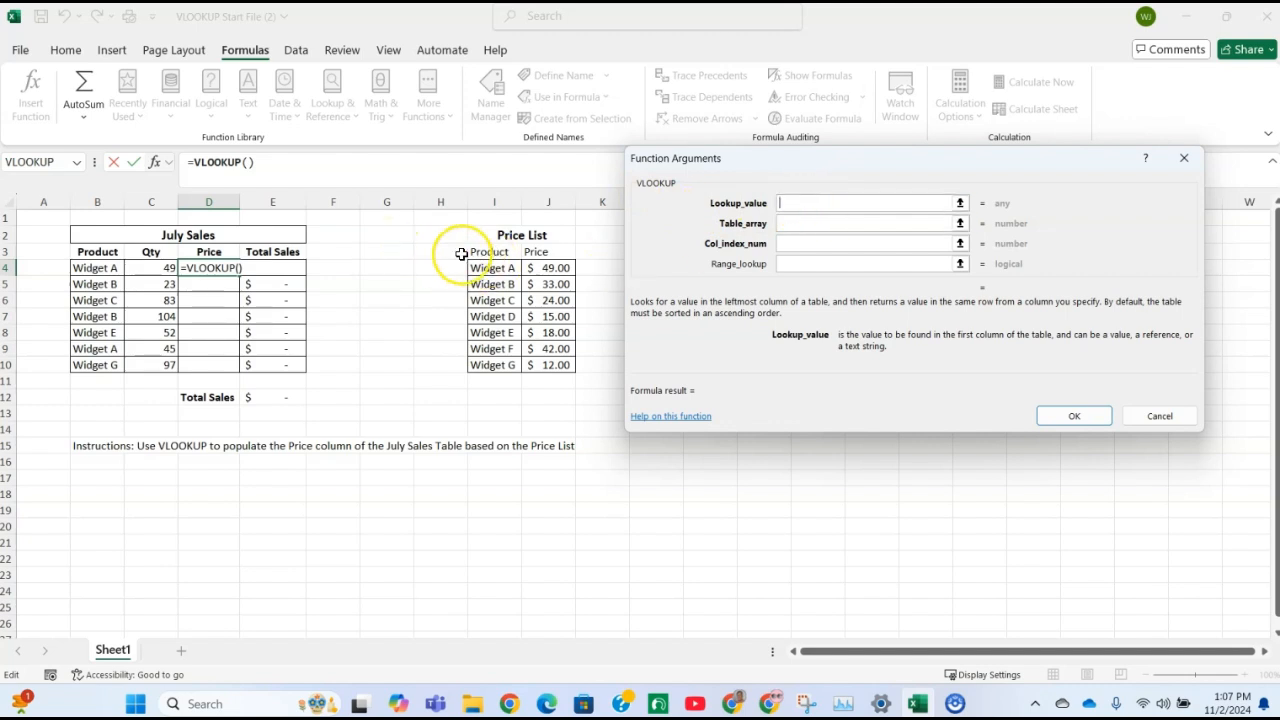
left_click(82, 268)
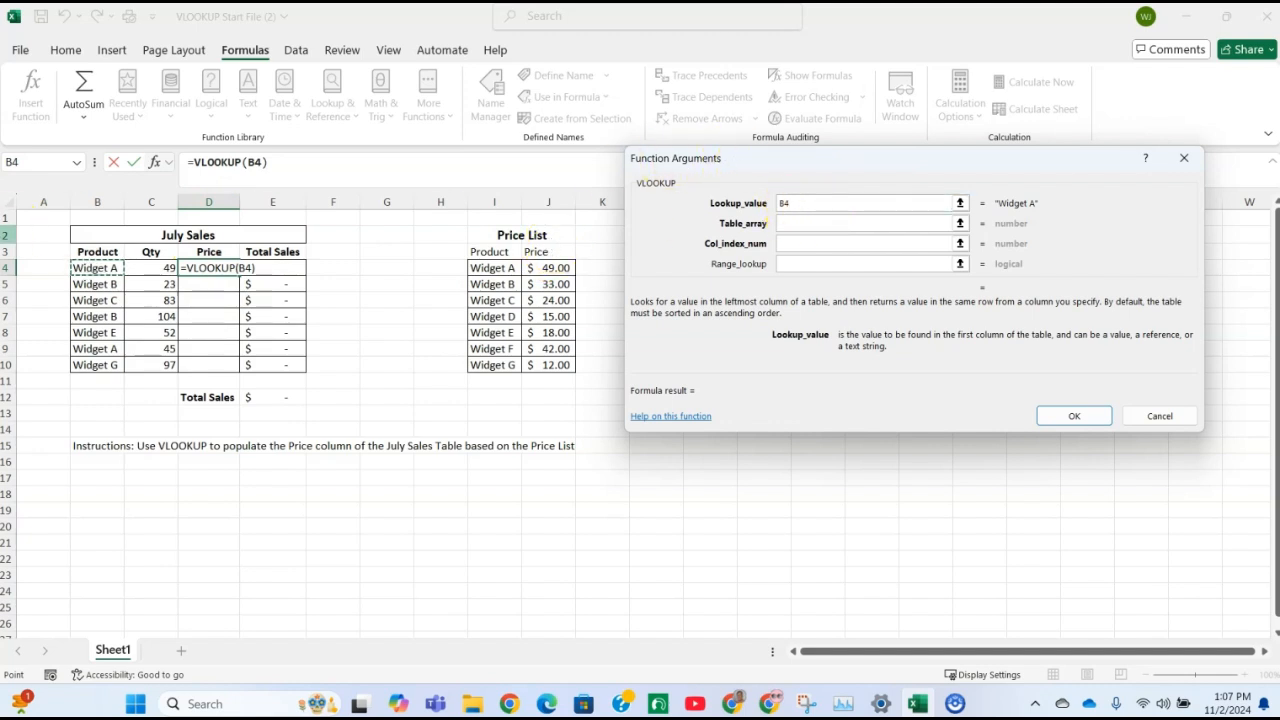
left_click(797, 223)
left_click(797, 223)
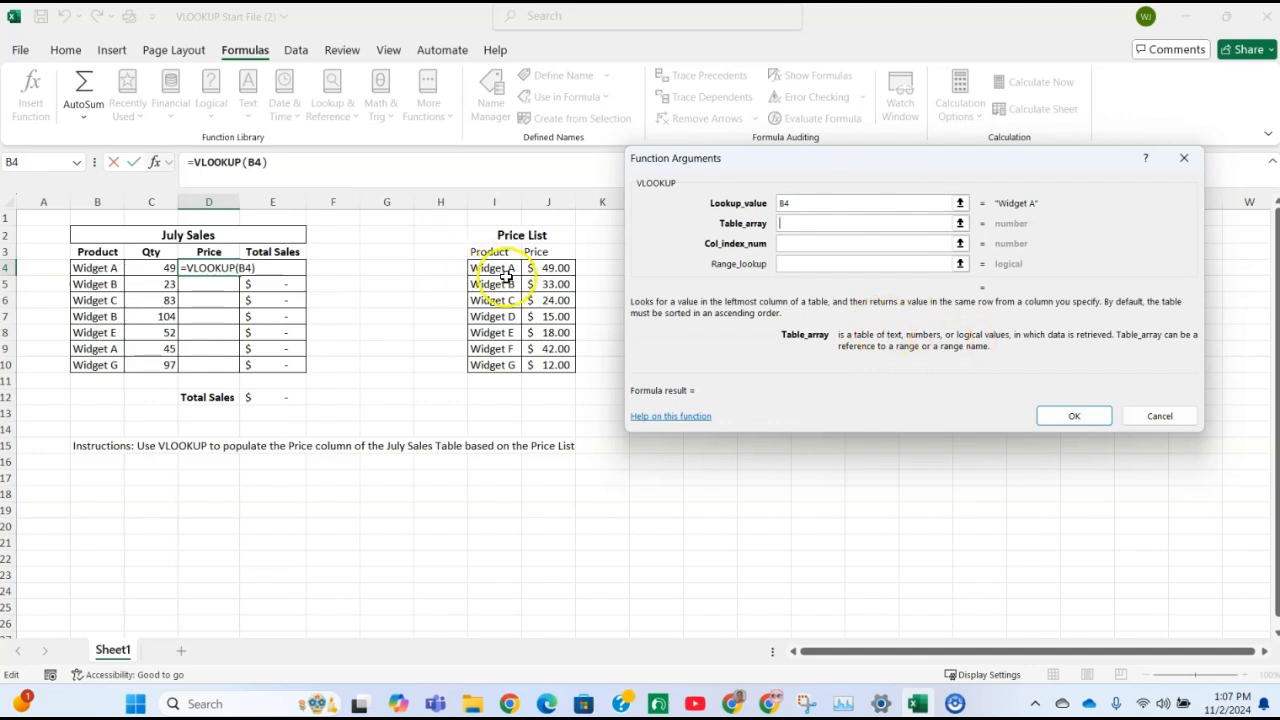
left_click_drag(482, 268, 535, 365)
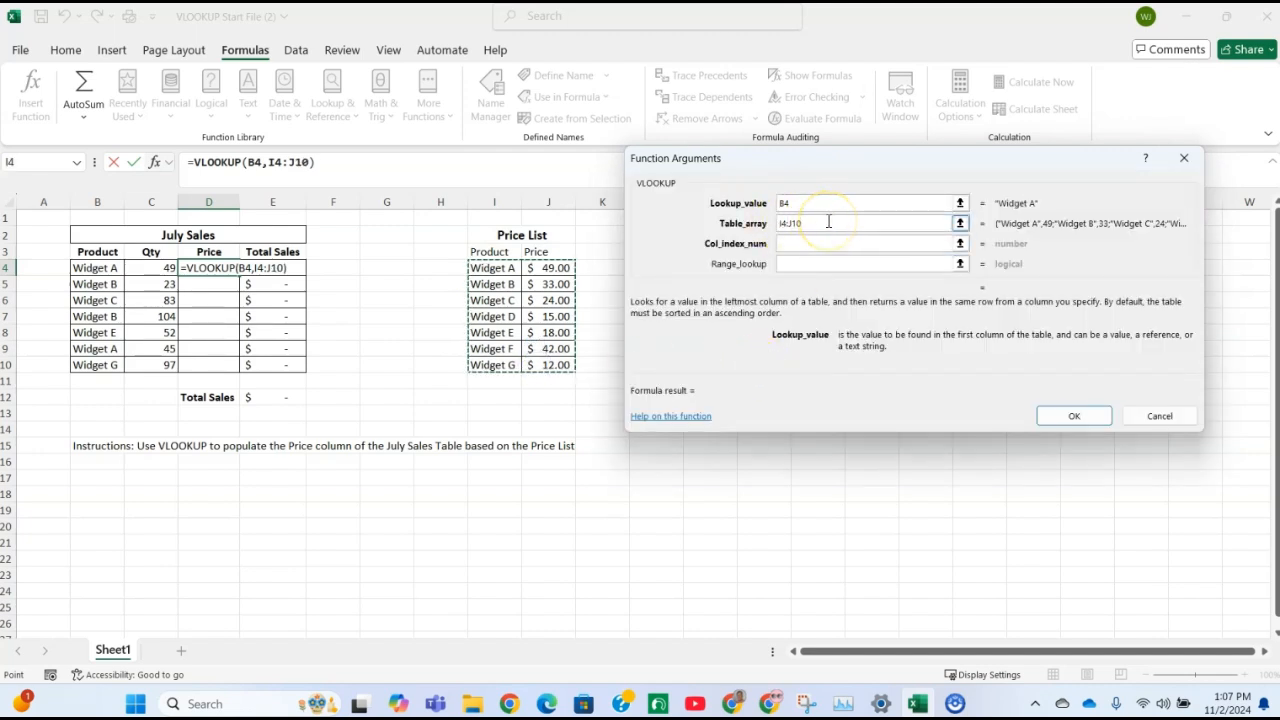
key("Tab")
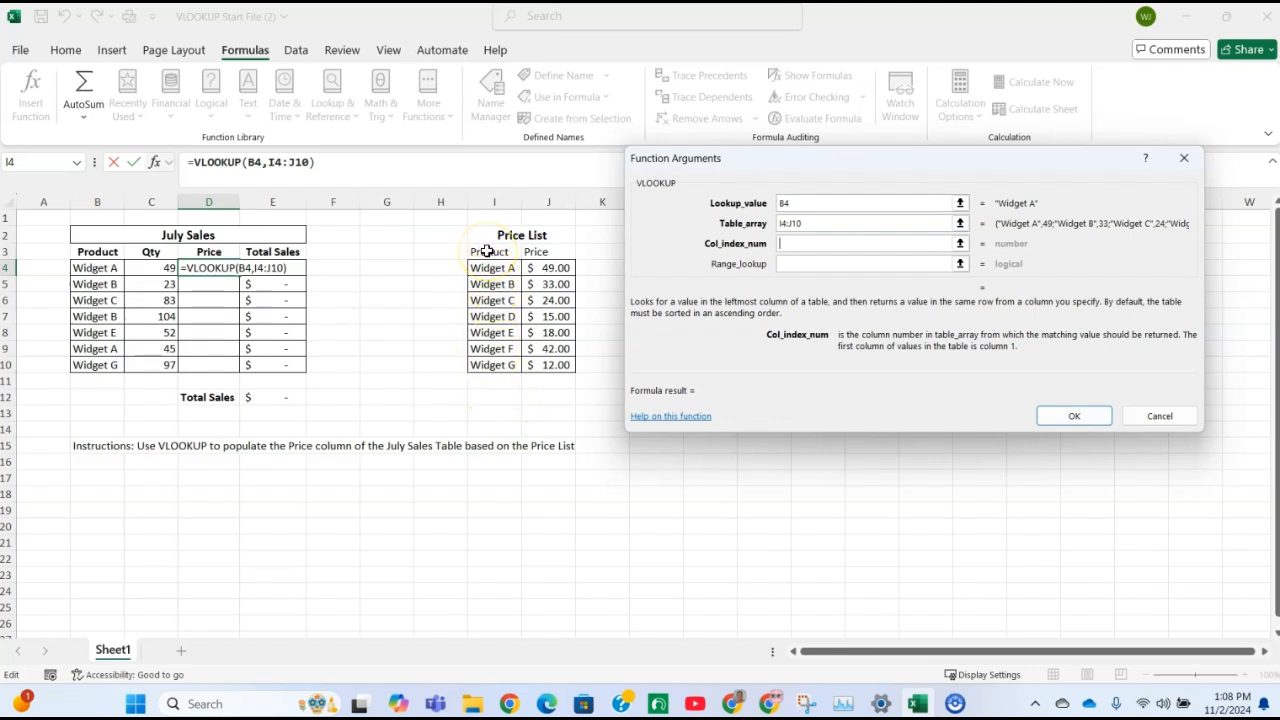
left_click_drag(486, 251, 485, 363)
left_click_drag(541, 256, 530, 362)
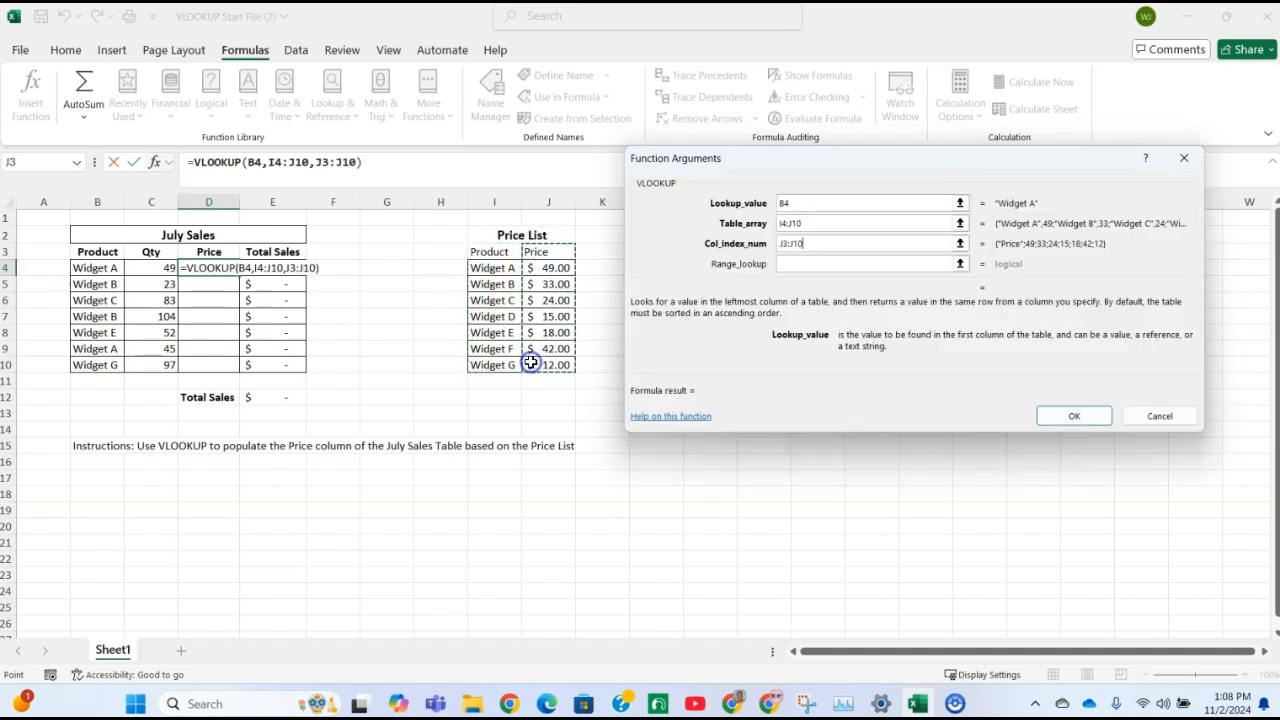
key("BackSpace")
key("BackSpace")
key("BackSpace")
key("BackSpace")
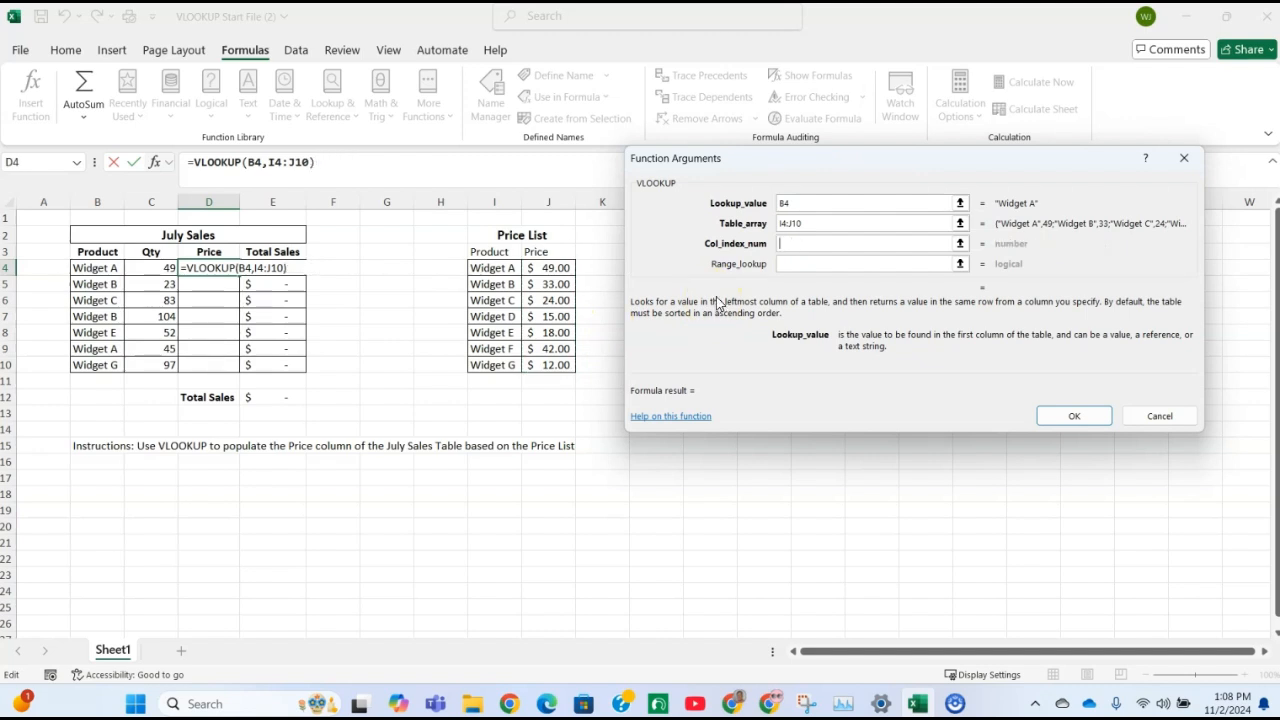
left_click_drag(496, 268, 497, 367)
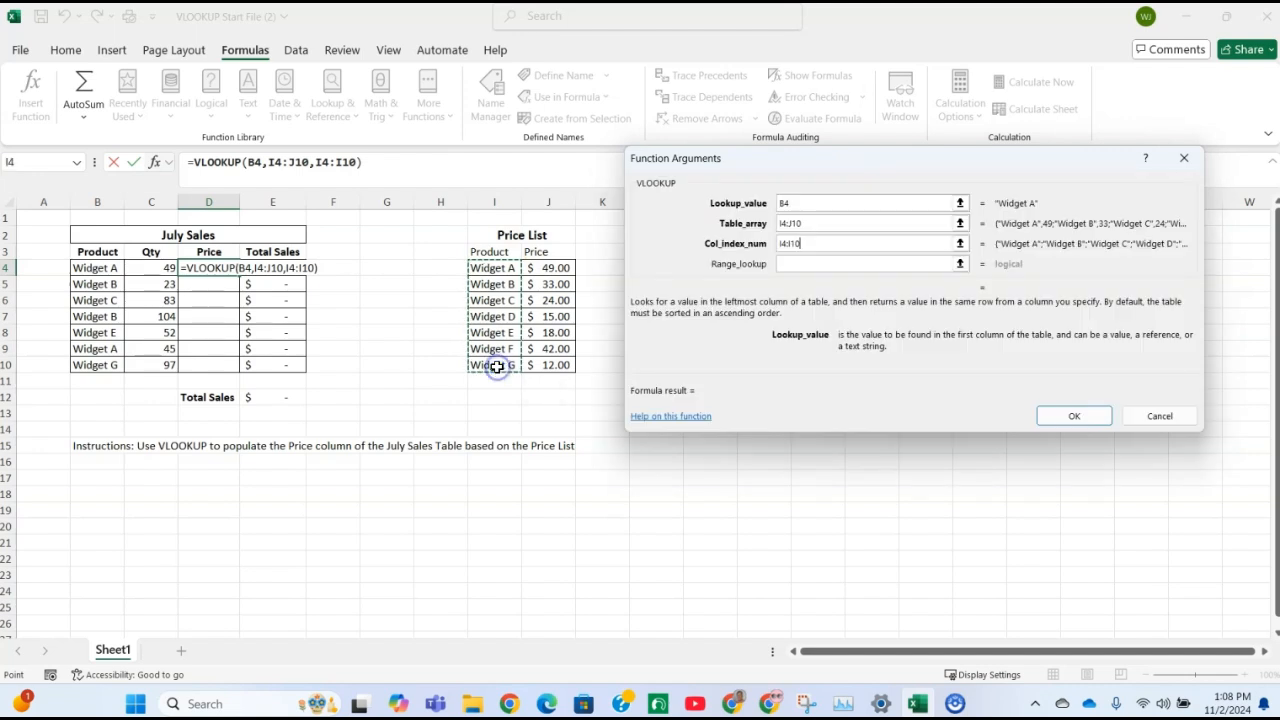
left_click(548, 268)
left_click_drag(548, 268, 551, 366)
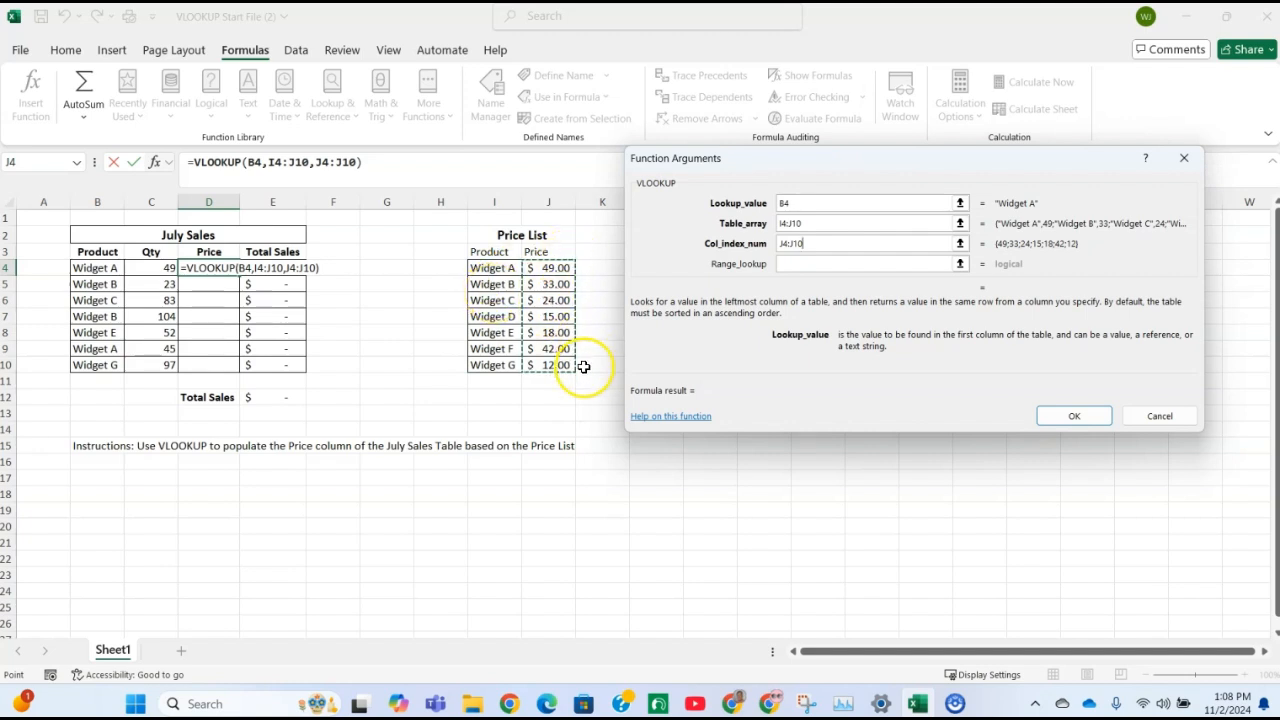
Set the column index number to 2 and the range lookup to False, and complete the VLOOKUP formula
left_click(843, 247)
key("BackSpace")
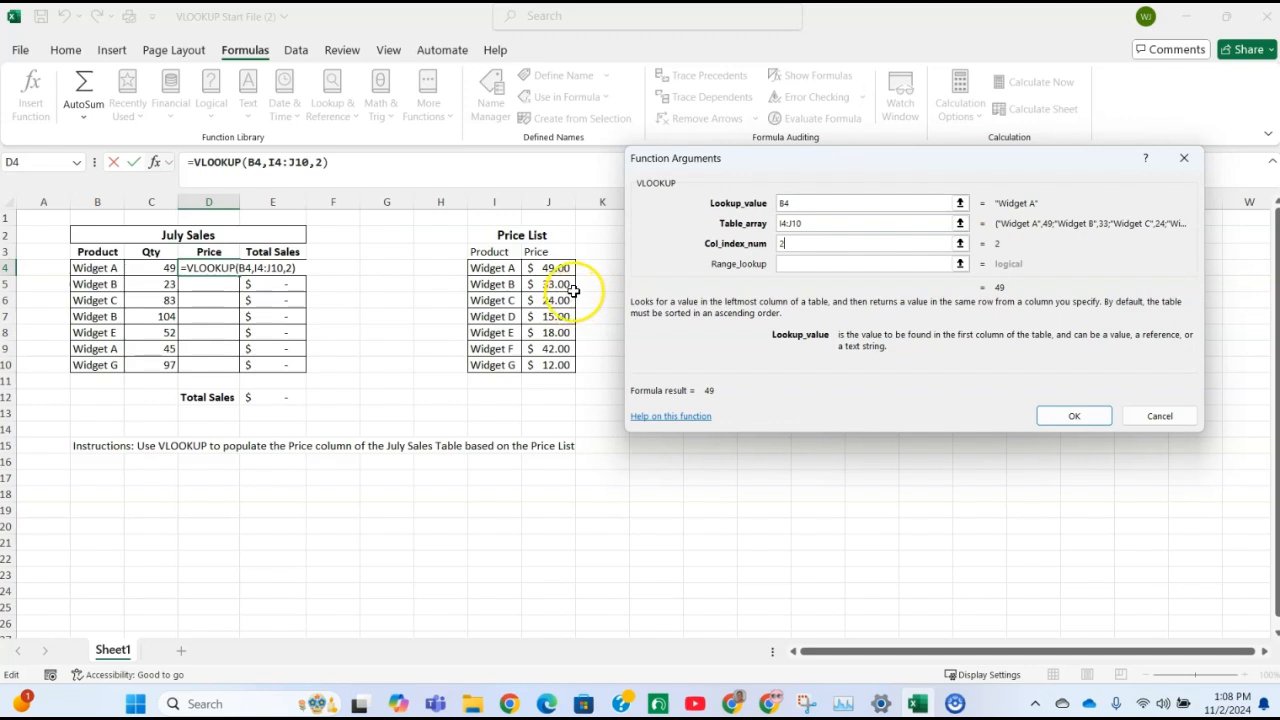
key("Tab")
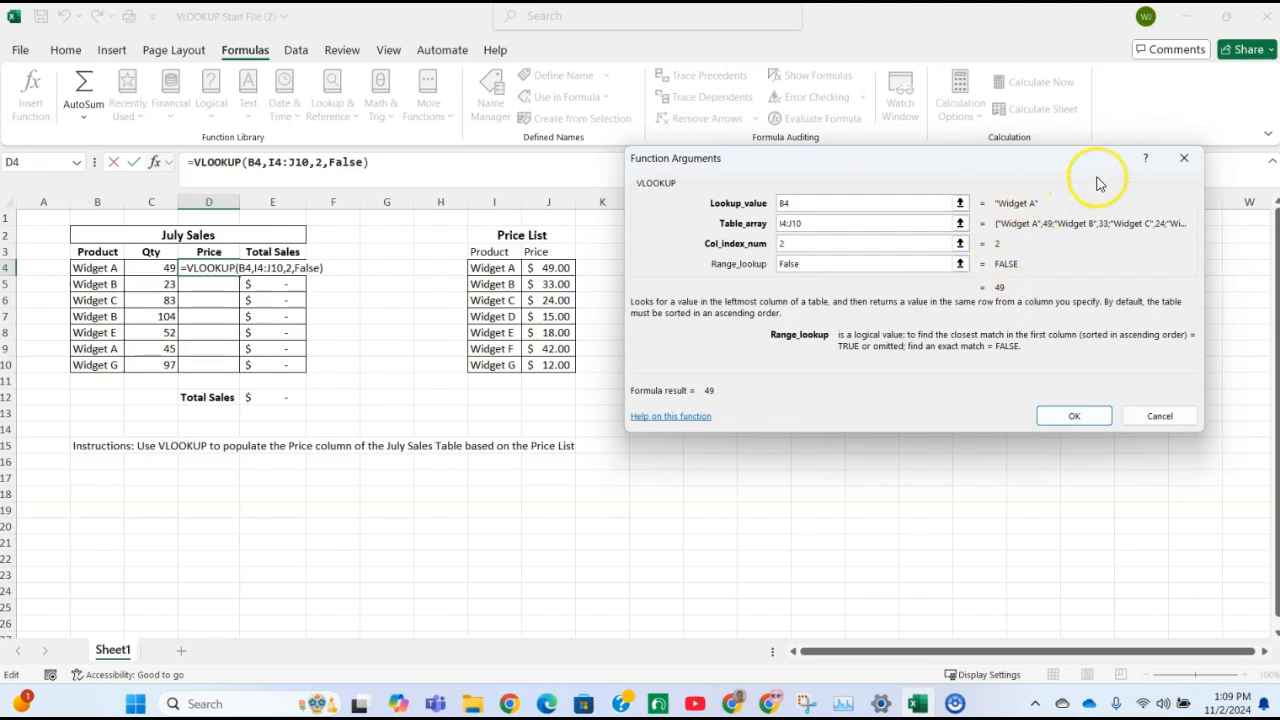
left_click(1070, 415)
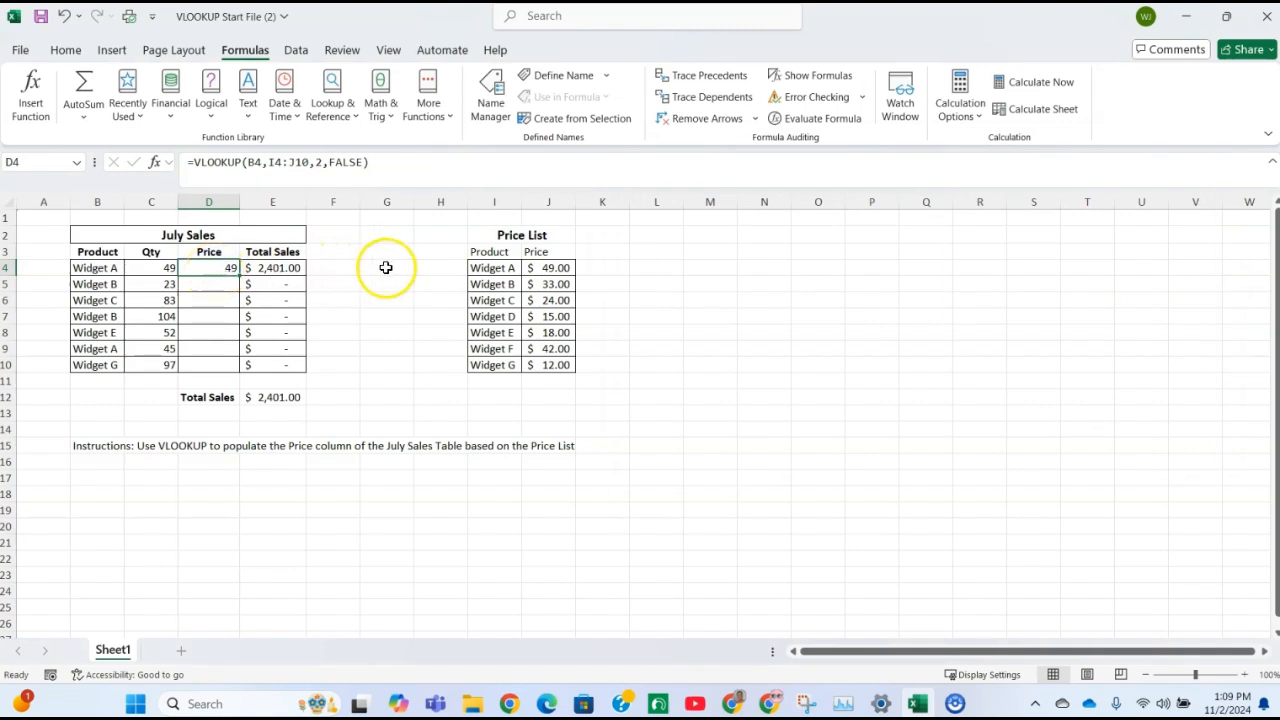
Check the price in D4 against Widget A in the Price List and review the VLOOKUP formula's table array argument
left_click(479, 272)
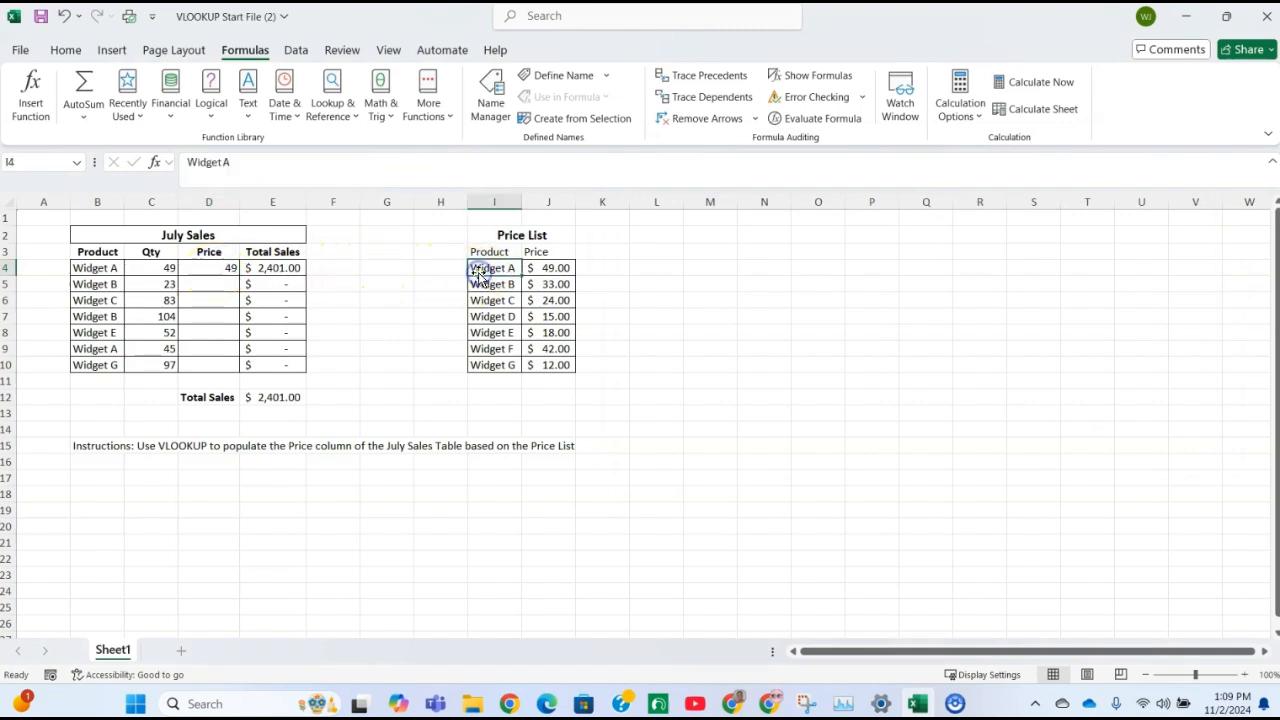
left_click(558, 267)
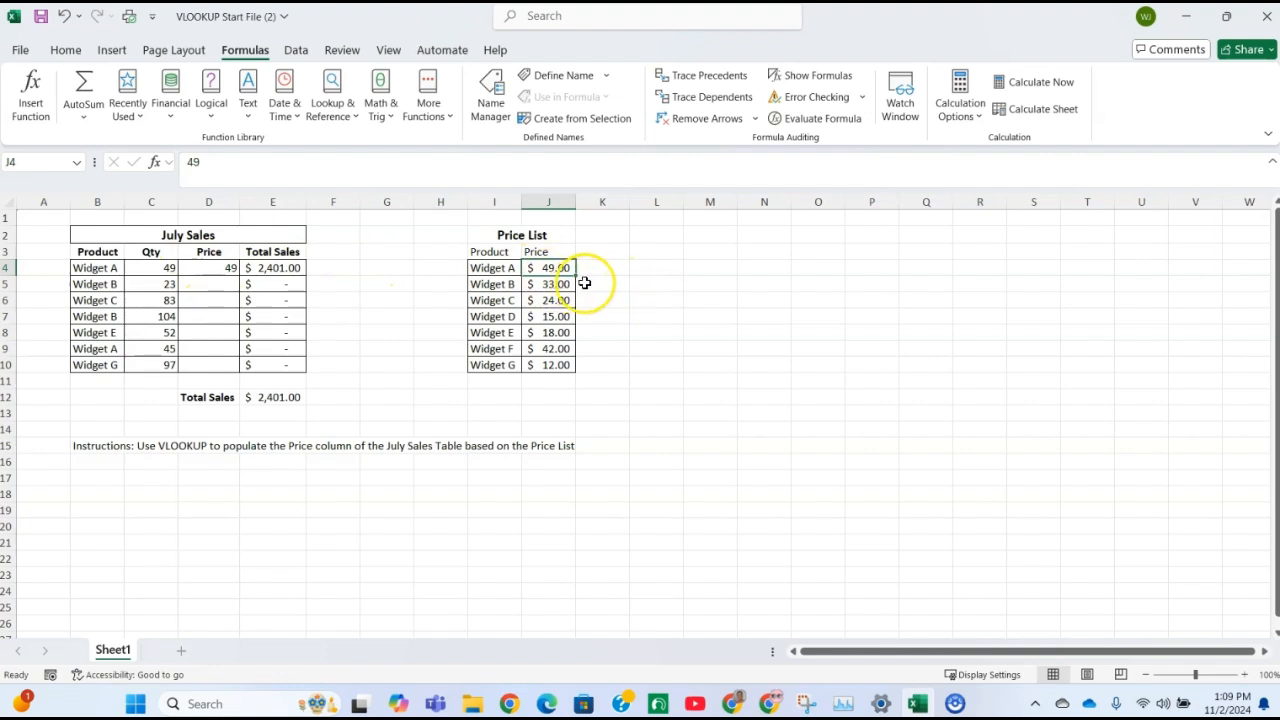
left_click(205, 268)
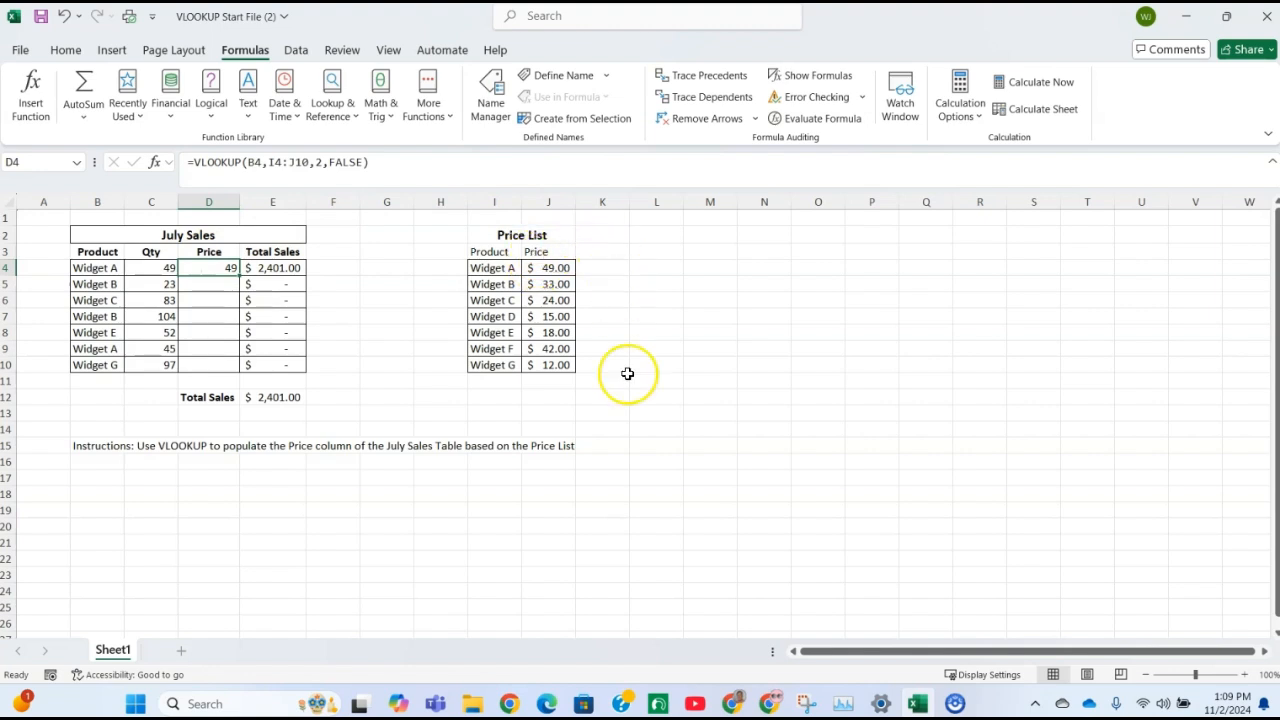
left_click(352, 315)
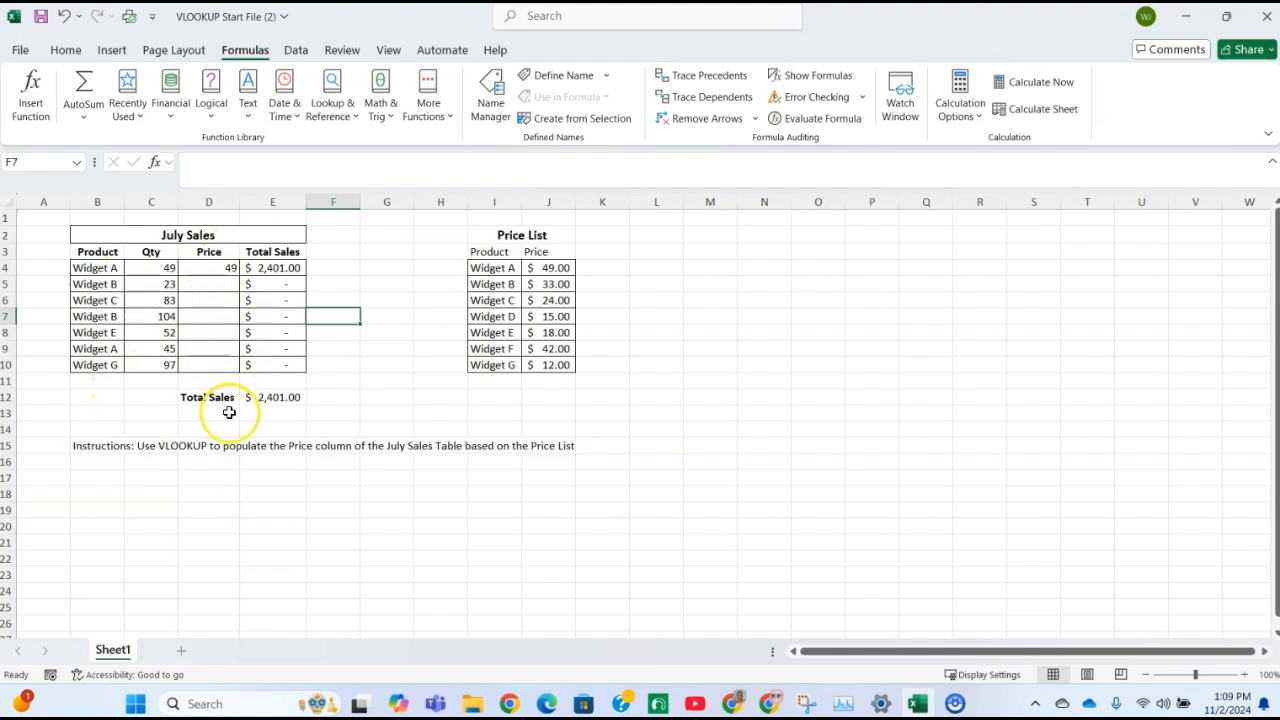
left_click(208, 286)
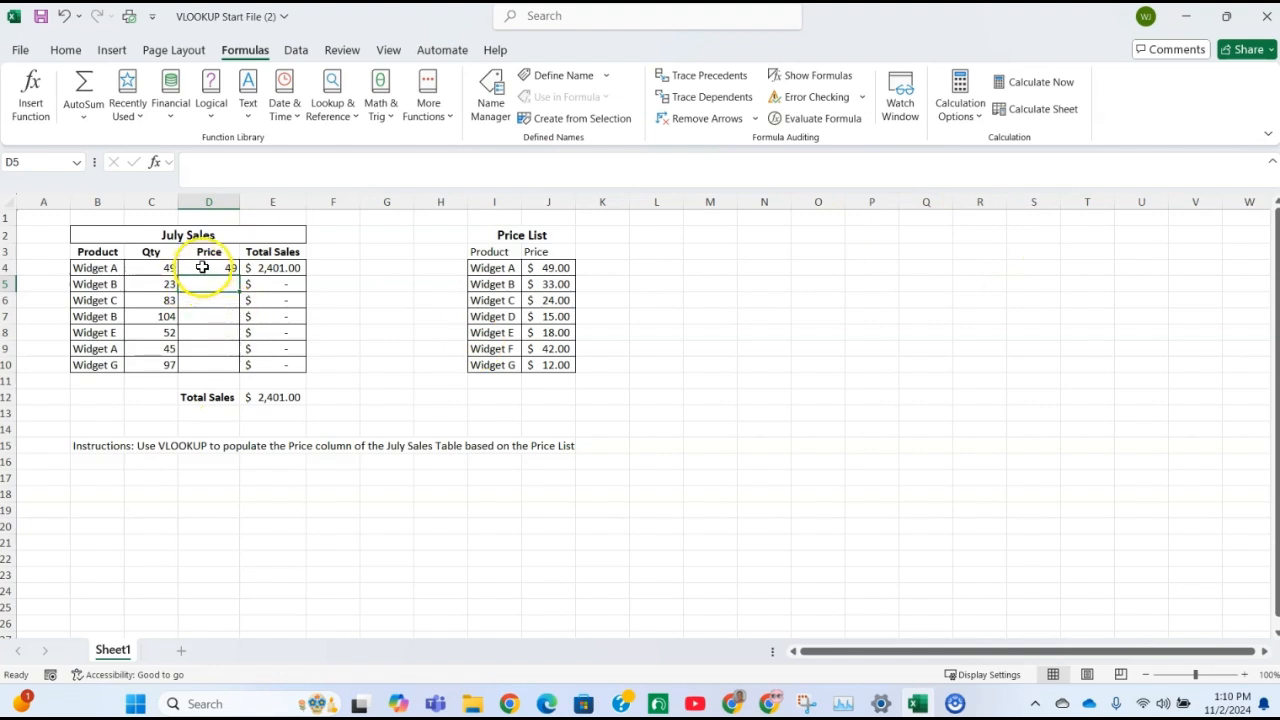
left_click(205, 268)
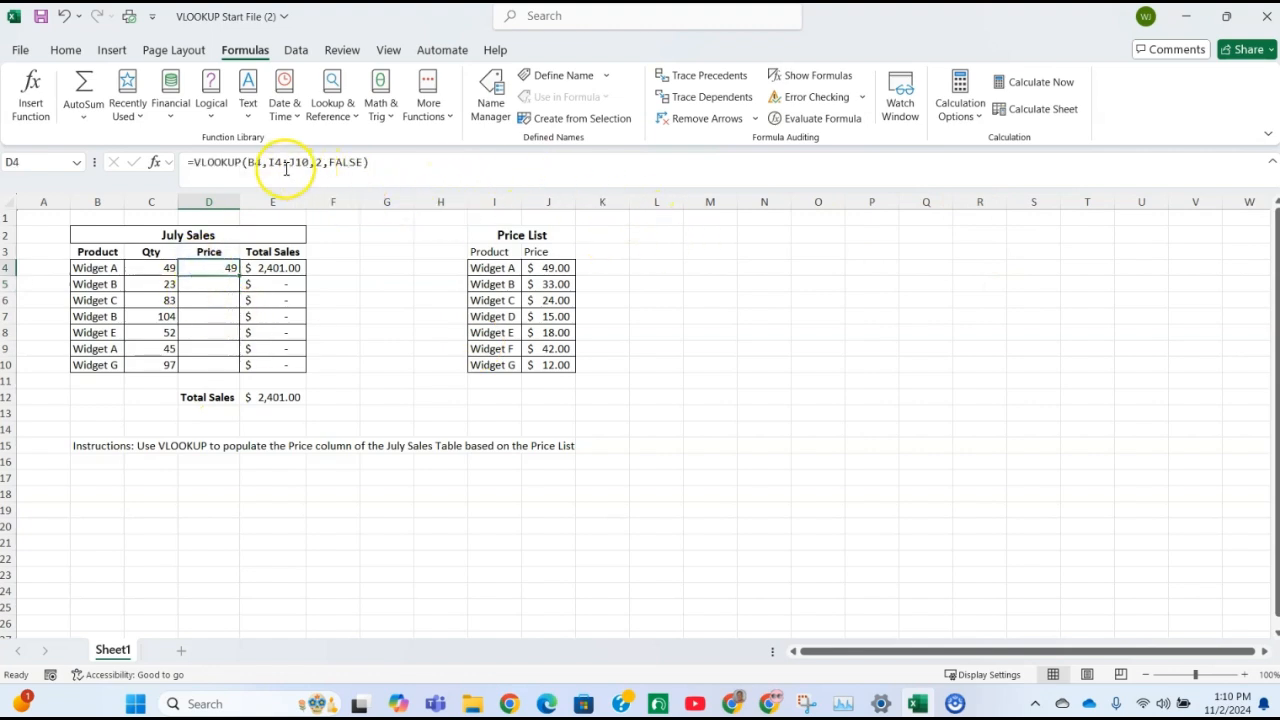
left_click(155, 166)
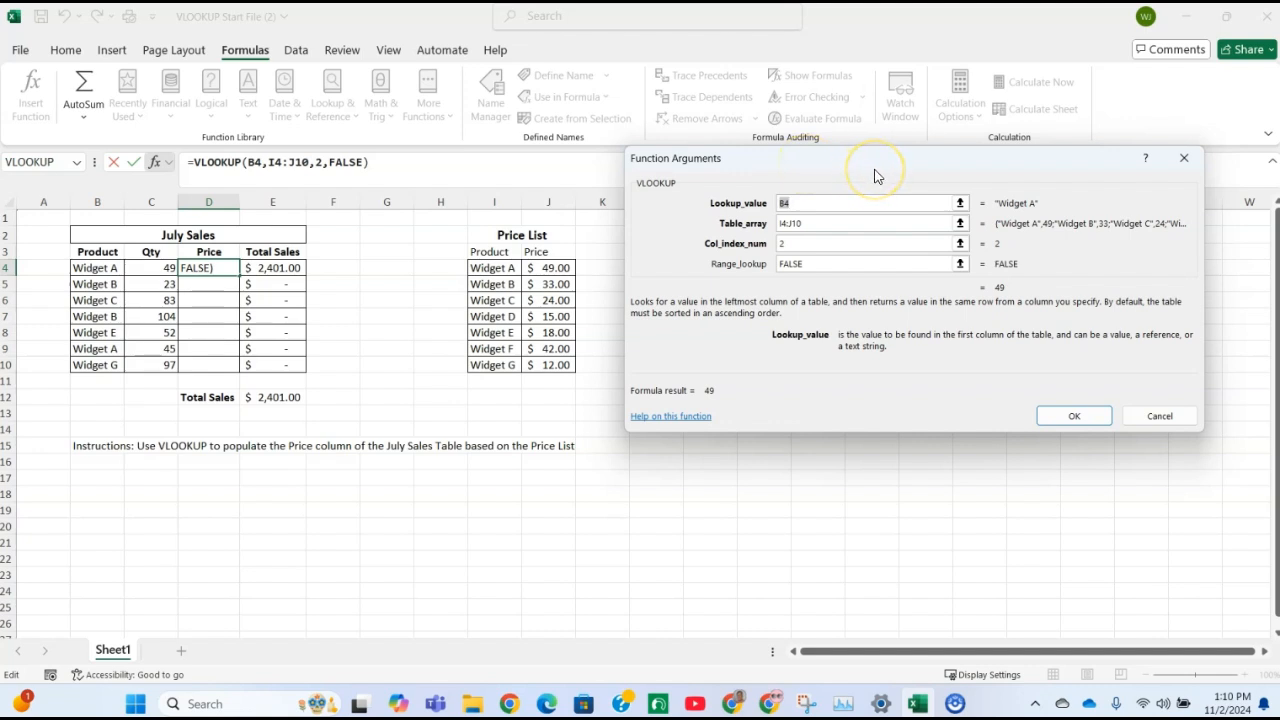
left_click(813, 223)
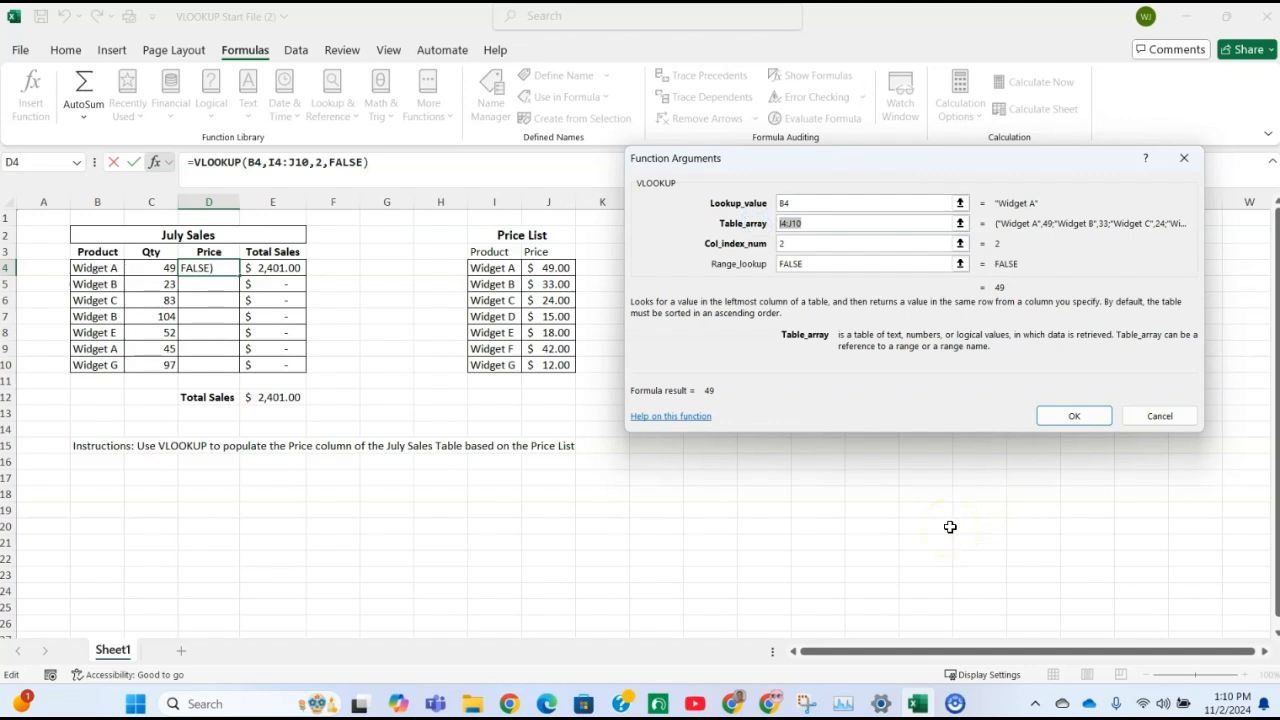
left_click(1064, 417)
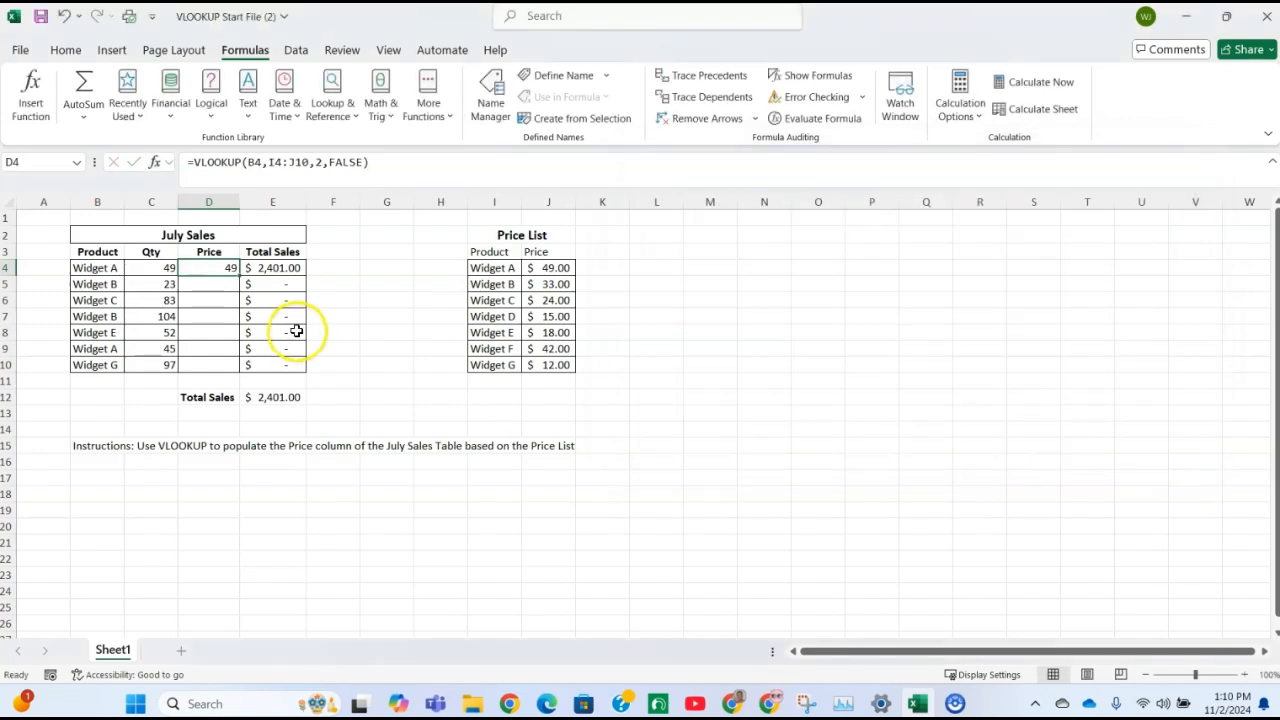
Fill the VLOOKUP formula from D4 down the July Sales Price column through D10
left_click_drag(239, 276, 225, 368)
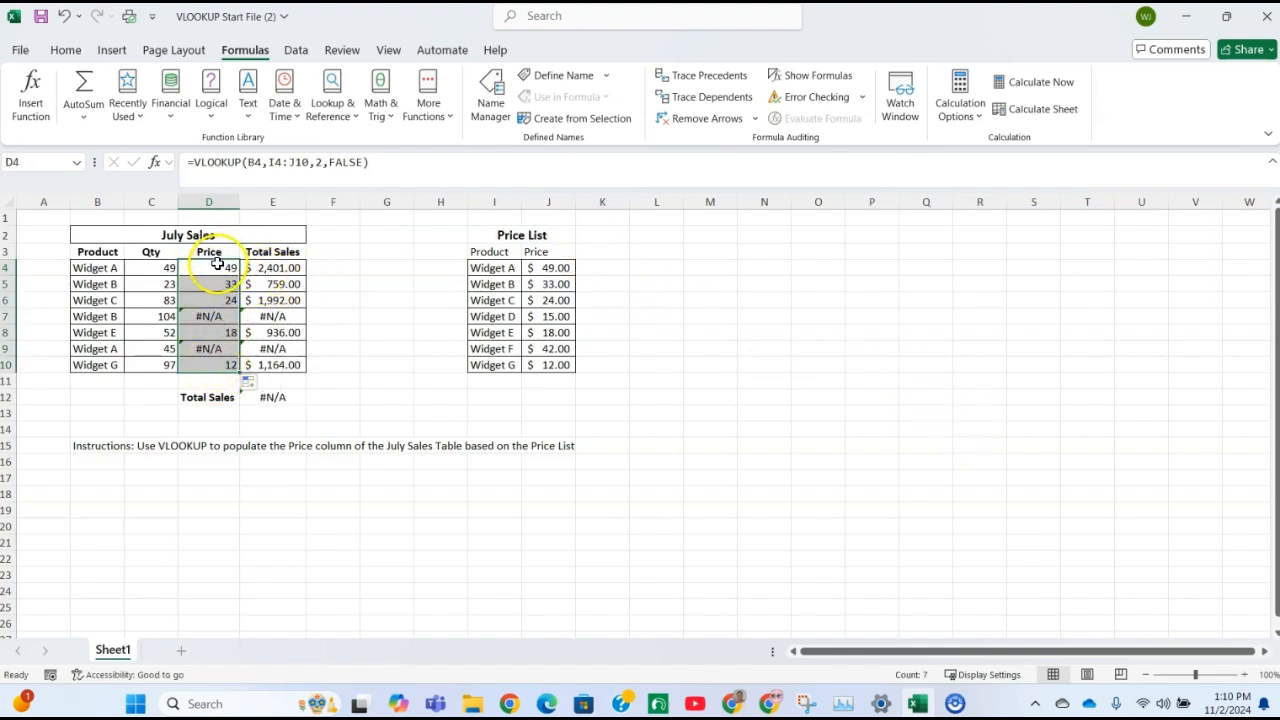
Examine which Price List cells the table array covers in the VLOOKUP formulas of D4, D5, D6, D7 and D10
left_click(216, 268)
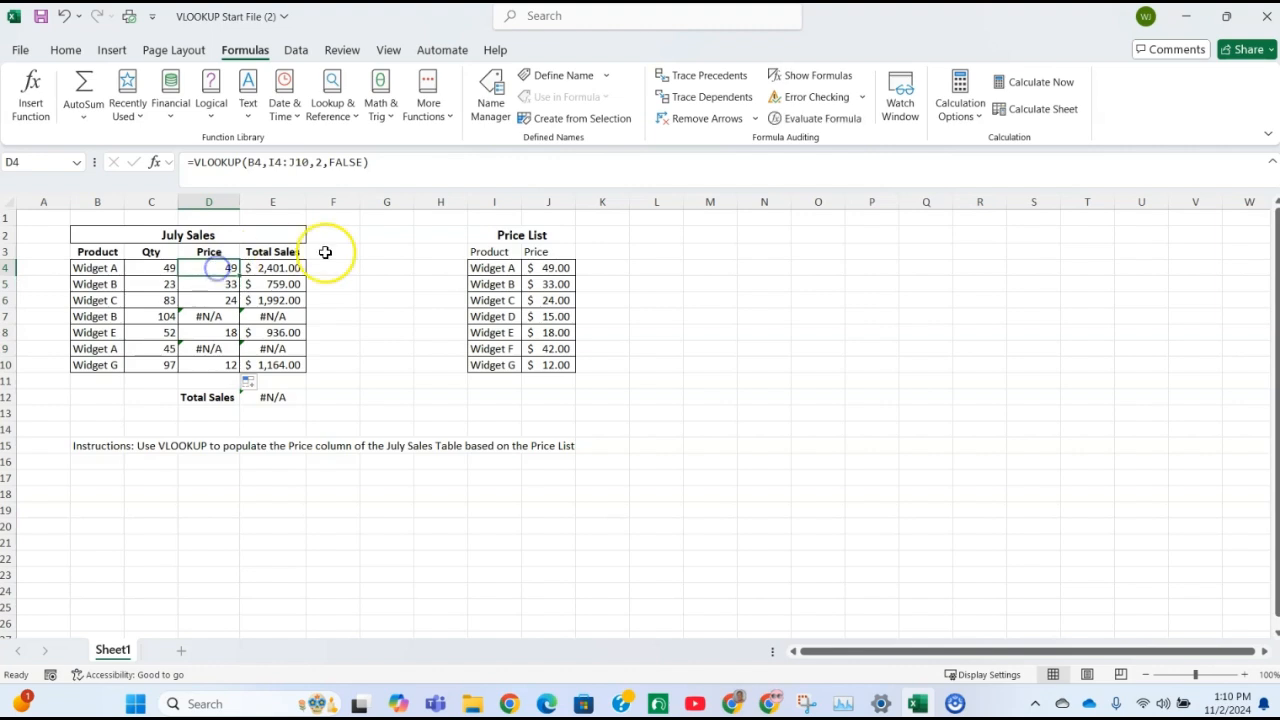
left_click(289, 162)
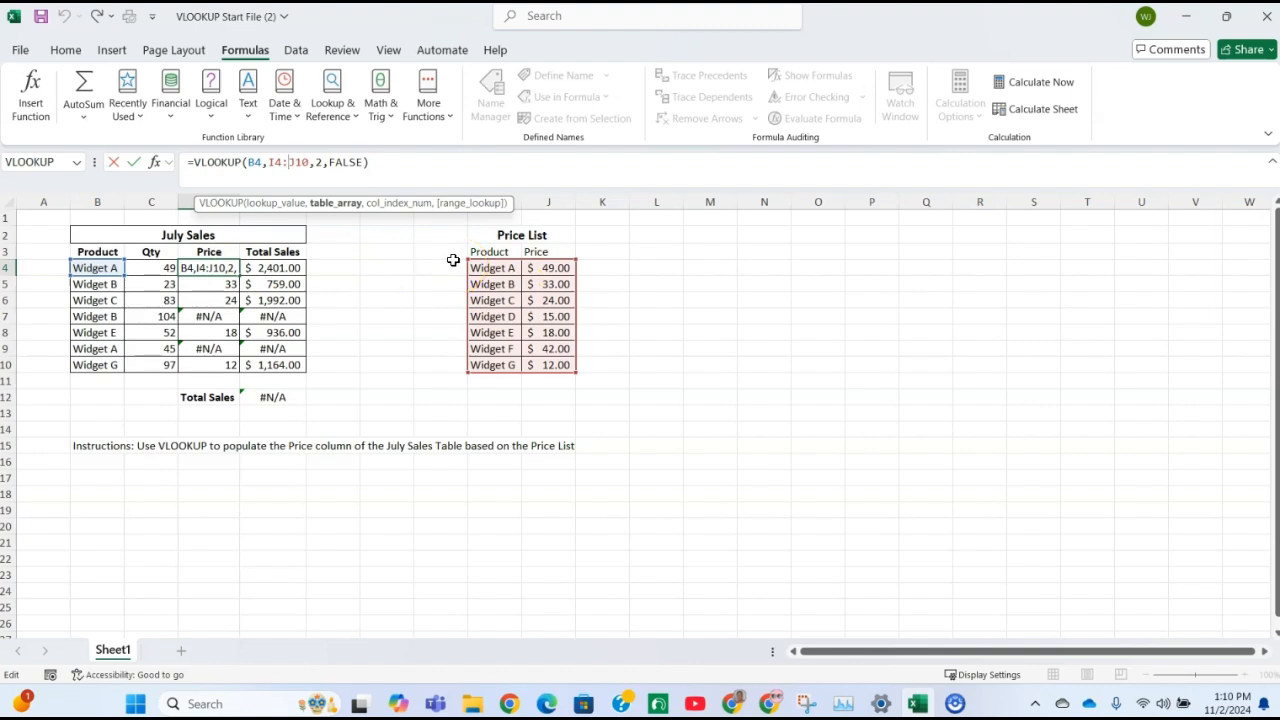
key("ctrl+Return")
left_click(209, 284)
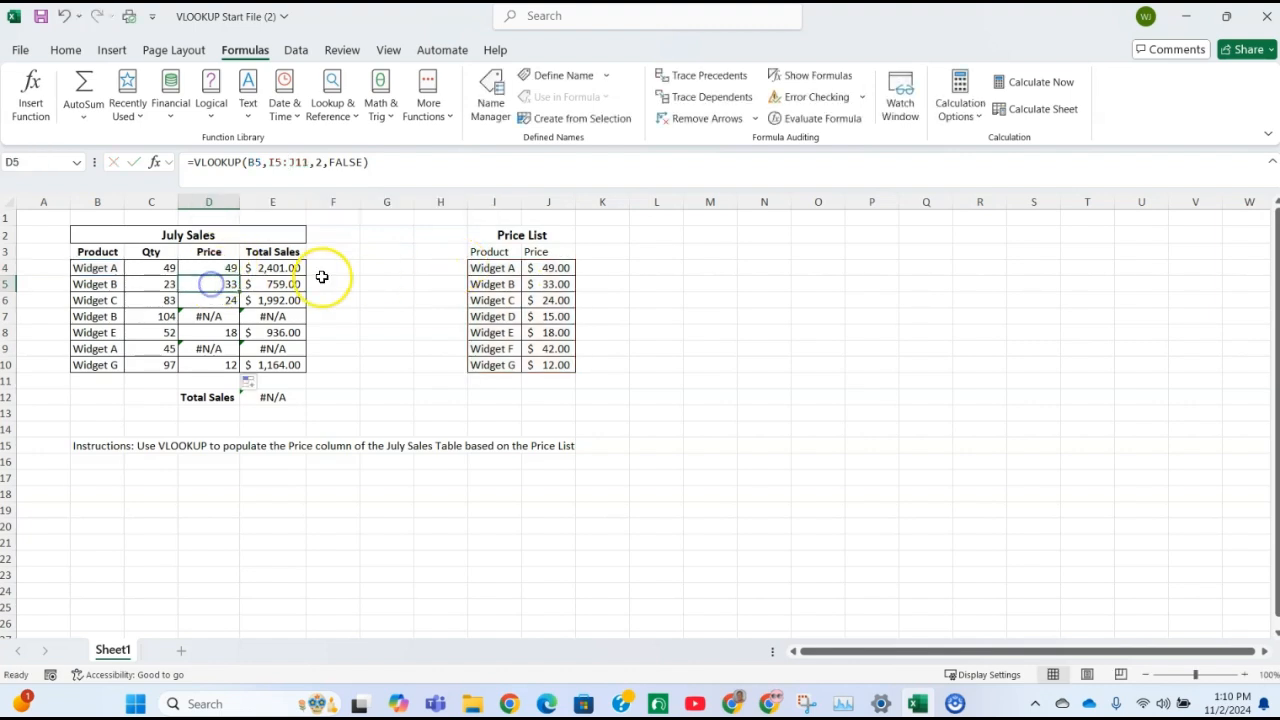
left_click(288, 163)
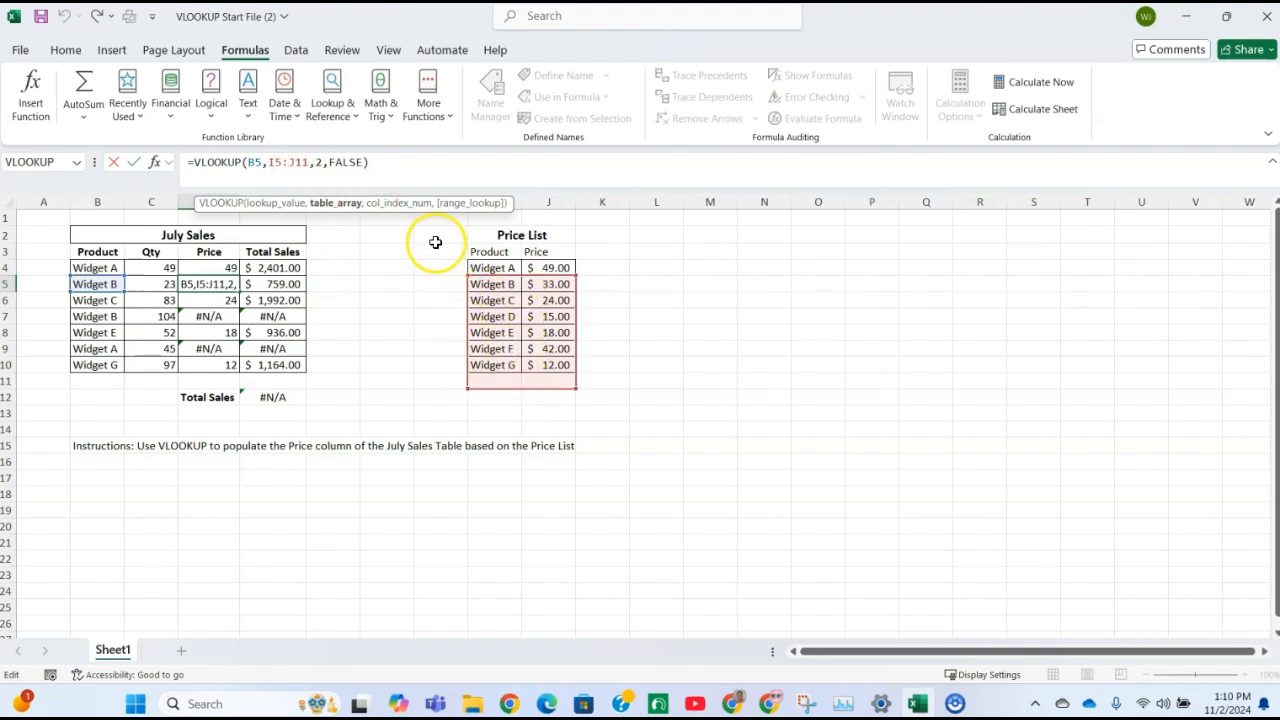
key("Return")
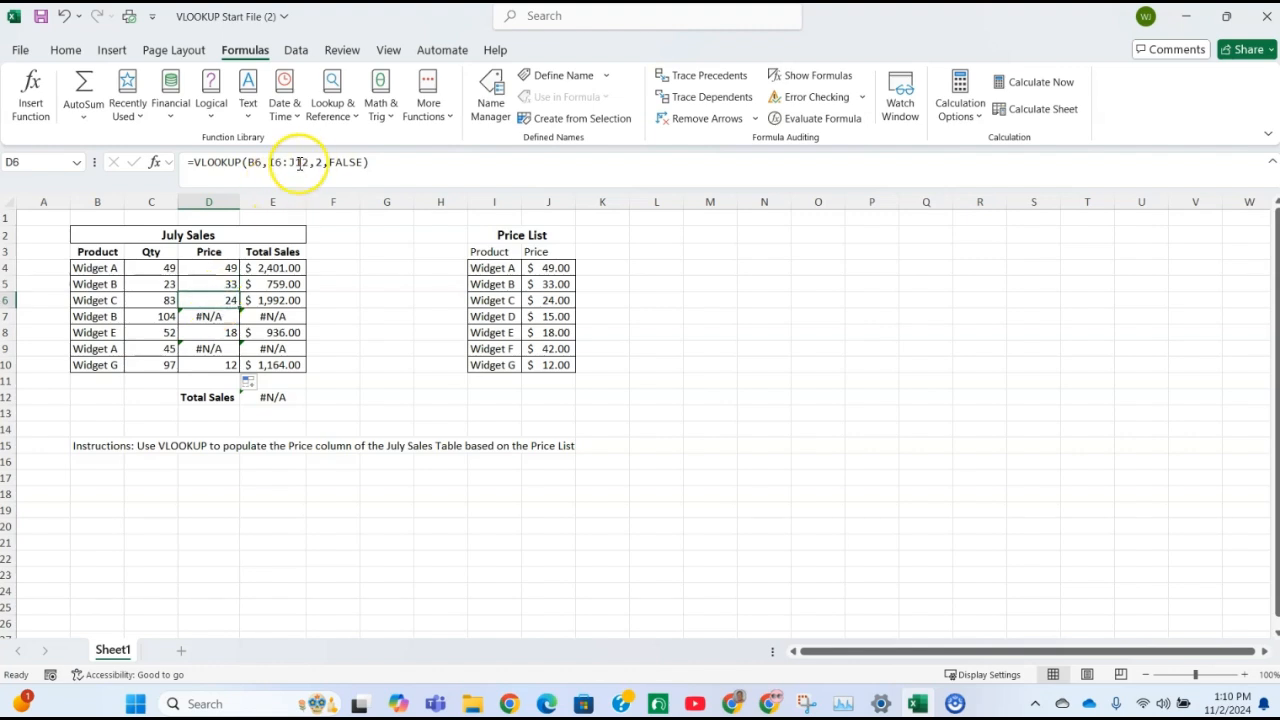
left_click(288, 162)
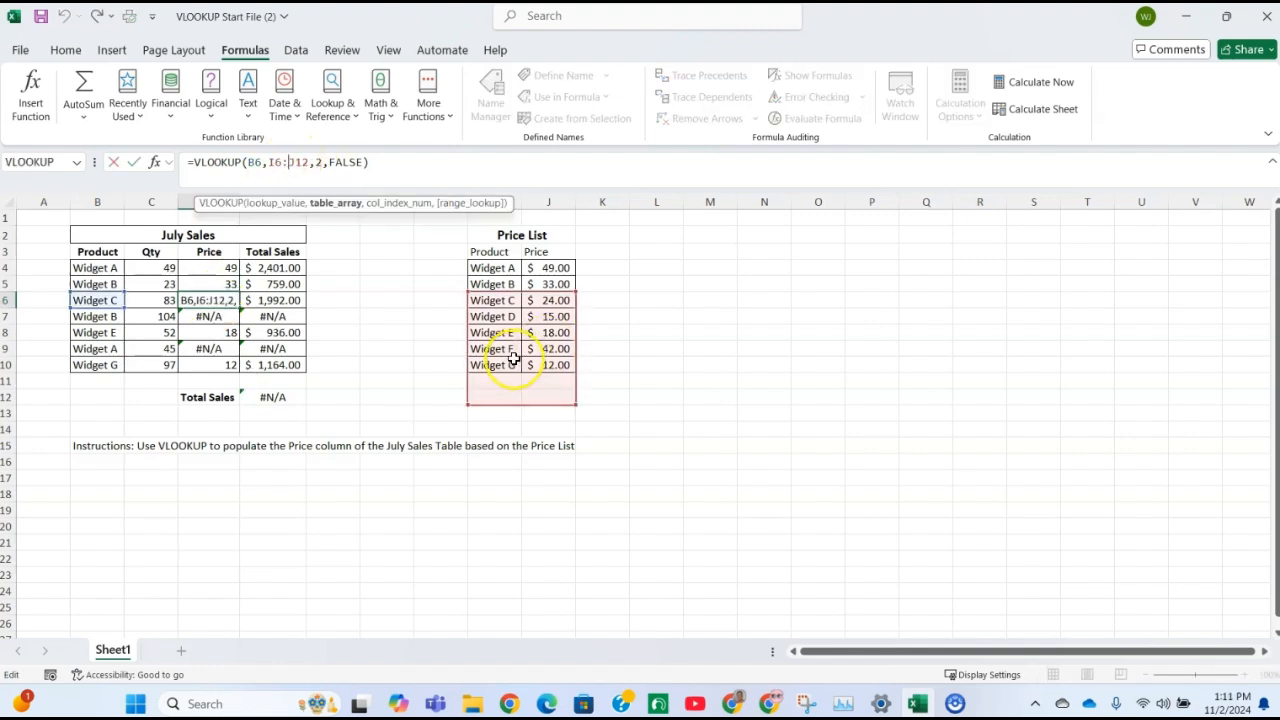
key("ctrl+Return")
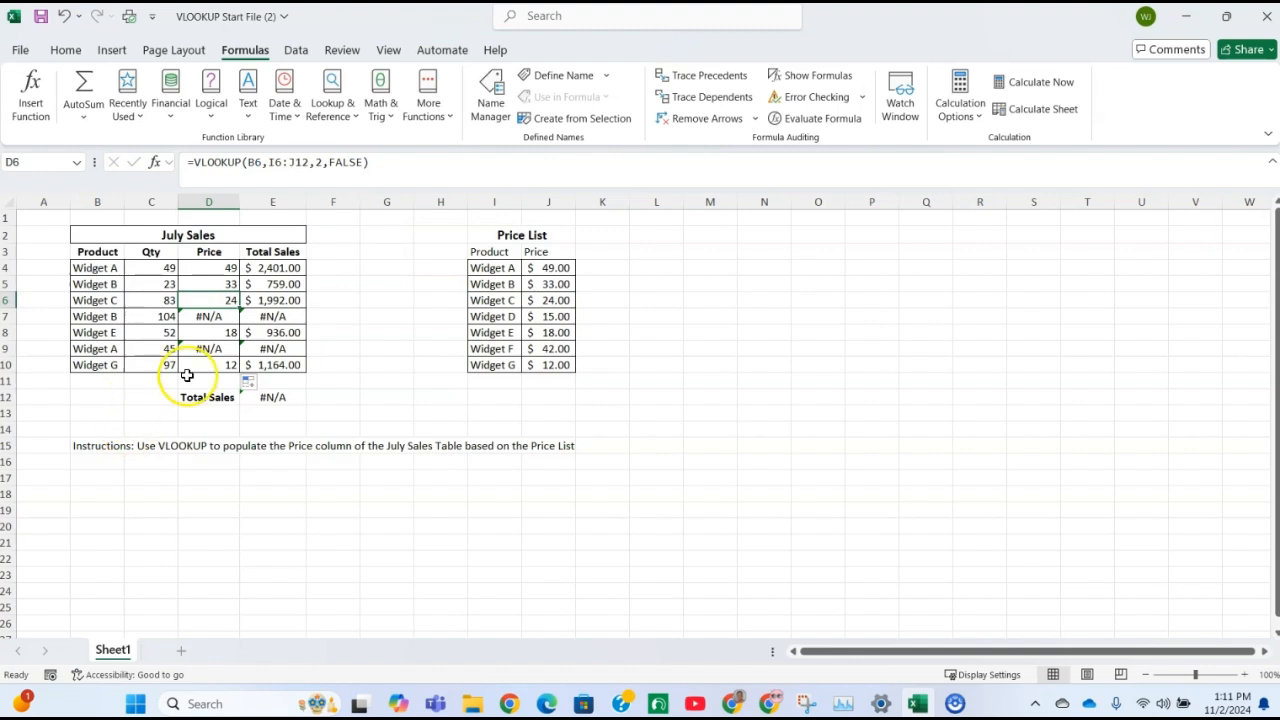
left_click(212, 318)
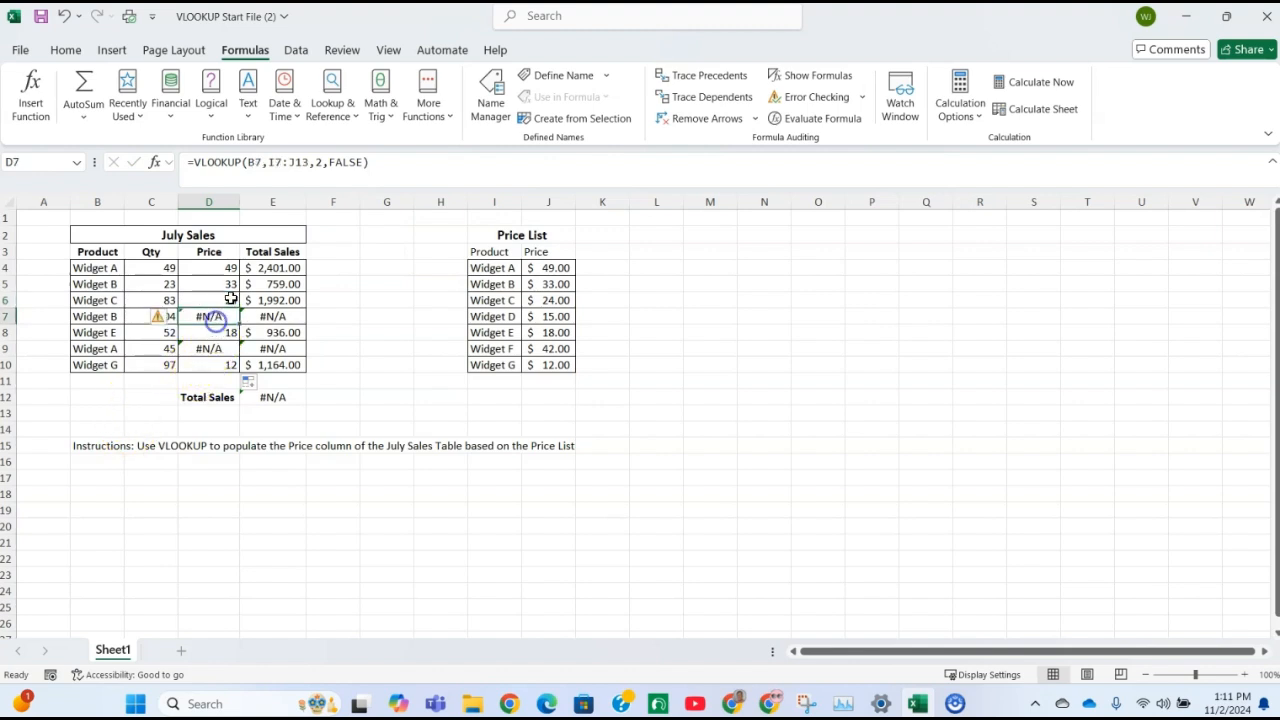
left_click(300, 162)
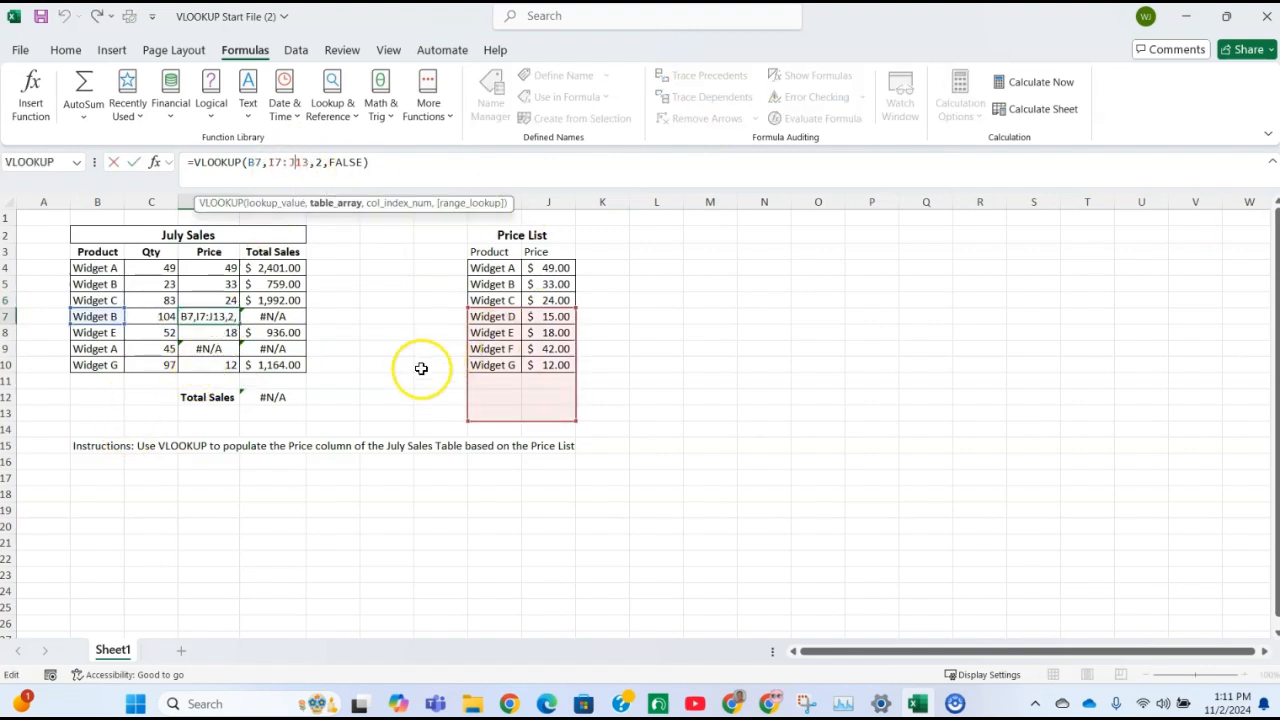
key("Escape")
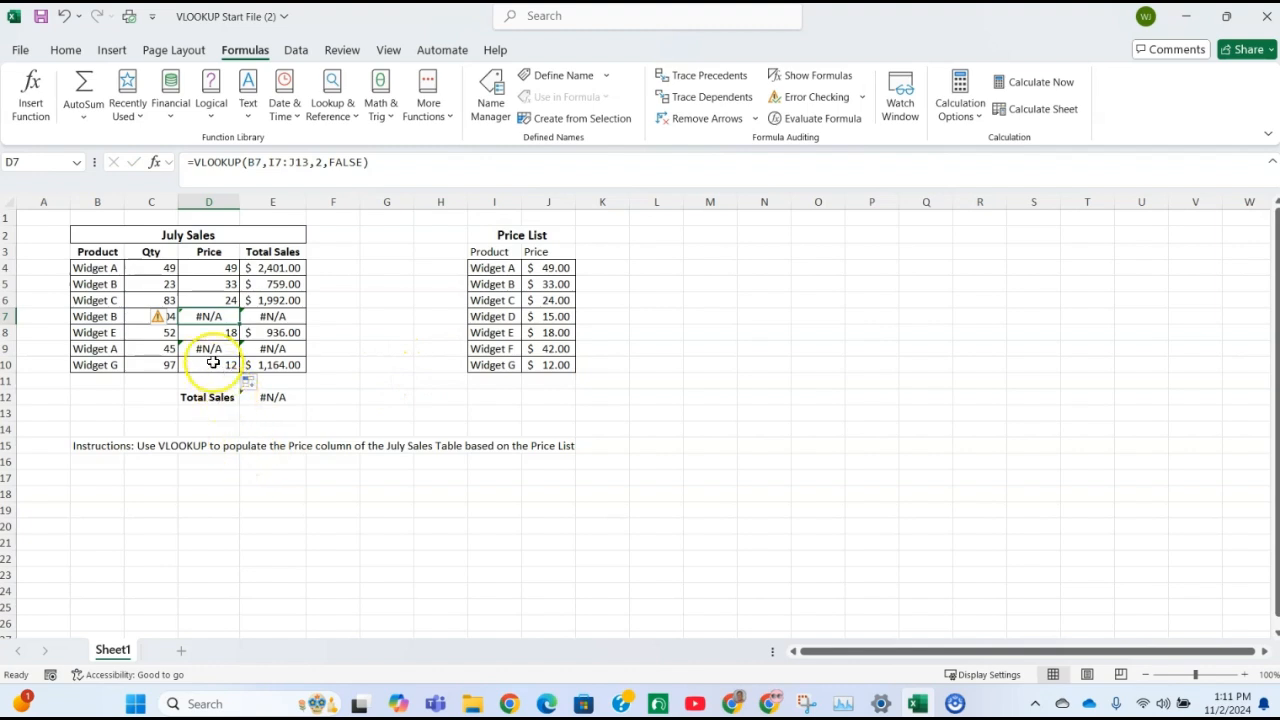
left_click(215, 366)
left_click(296, 162)
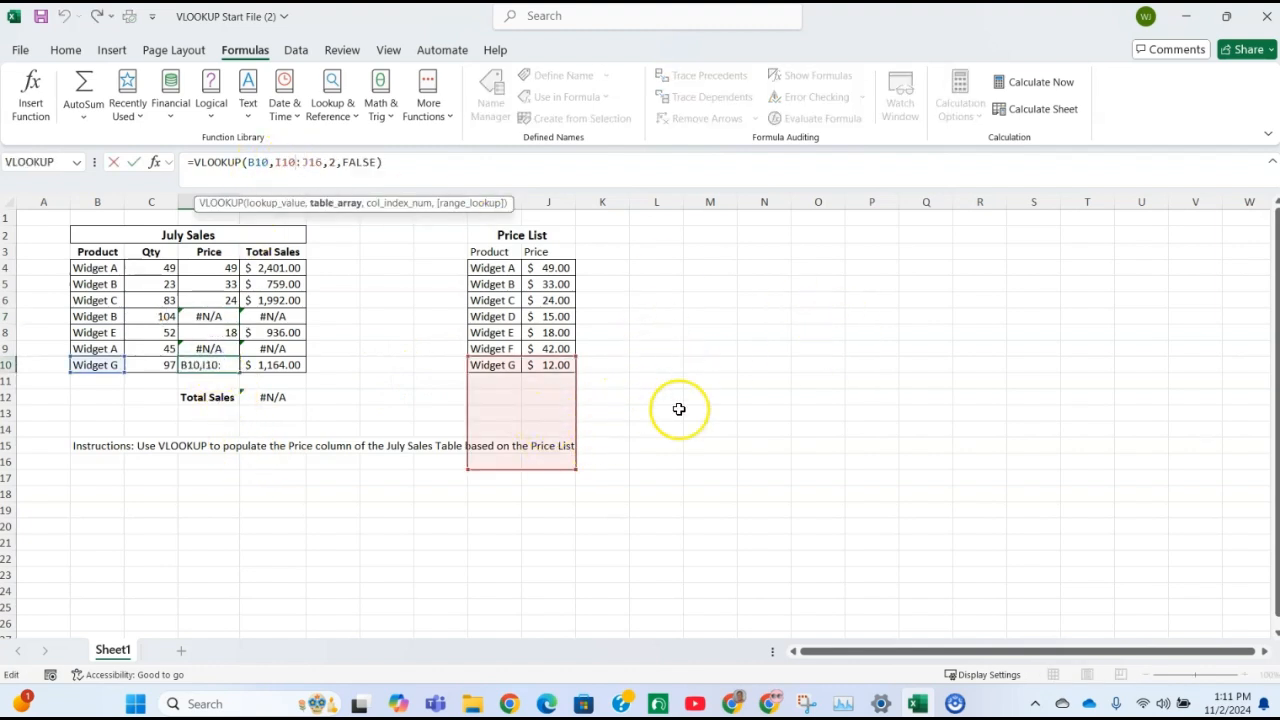
Make the table array of the VLOOKUP formula in D4 an absolute reference, $I$4:$J$10
left_click(225, 270)
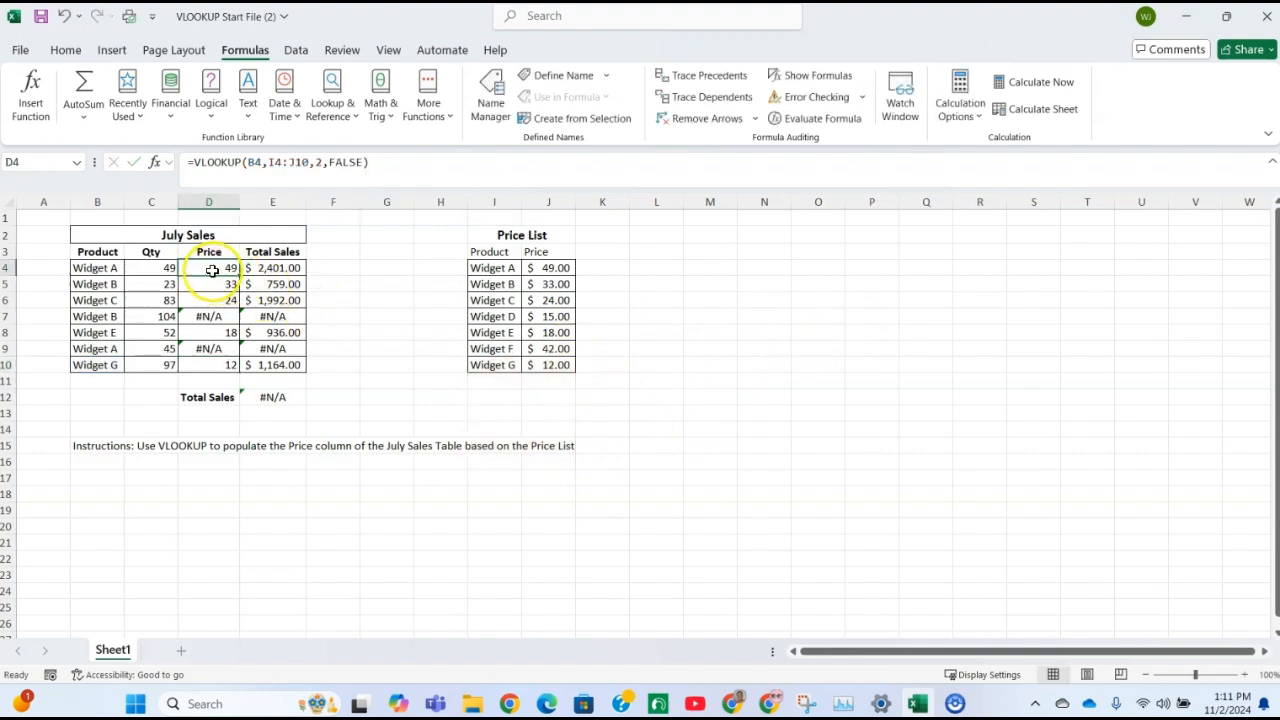
left_click(155, 162)
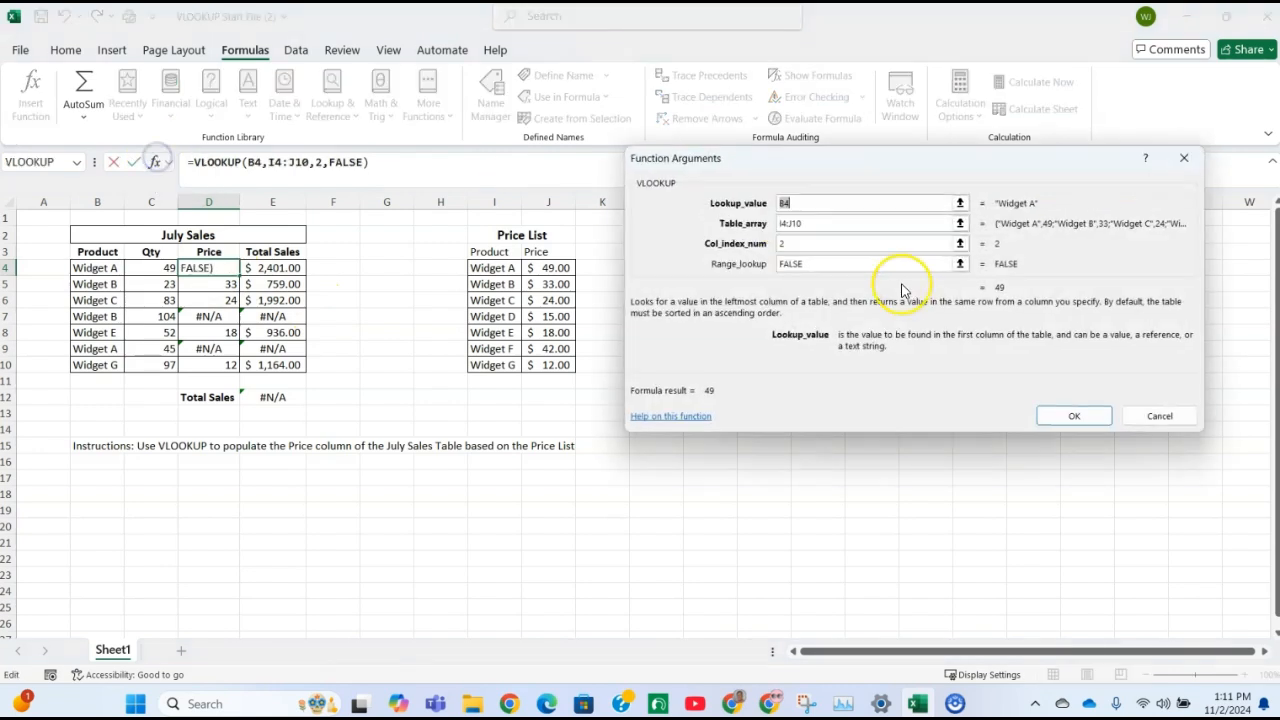
left_click(815, 223)
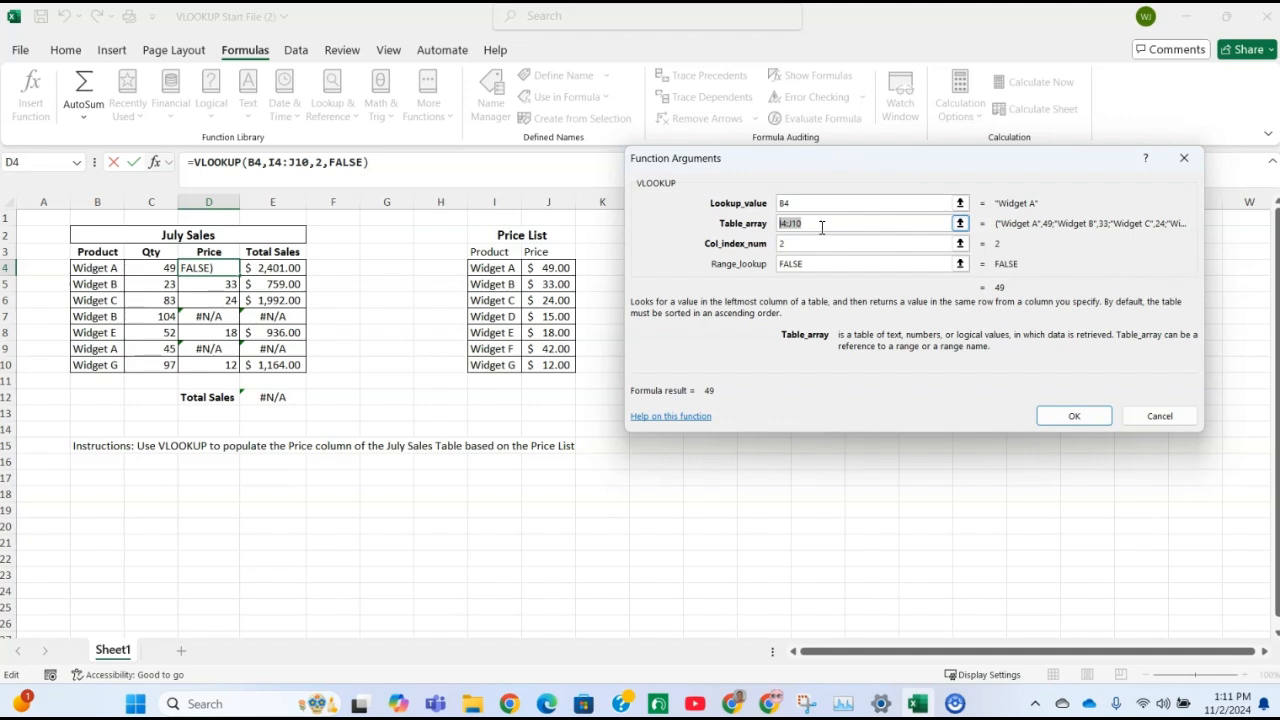
key("F4")
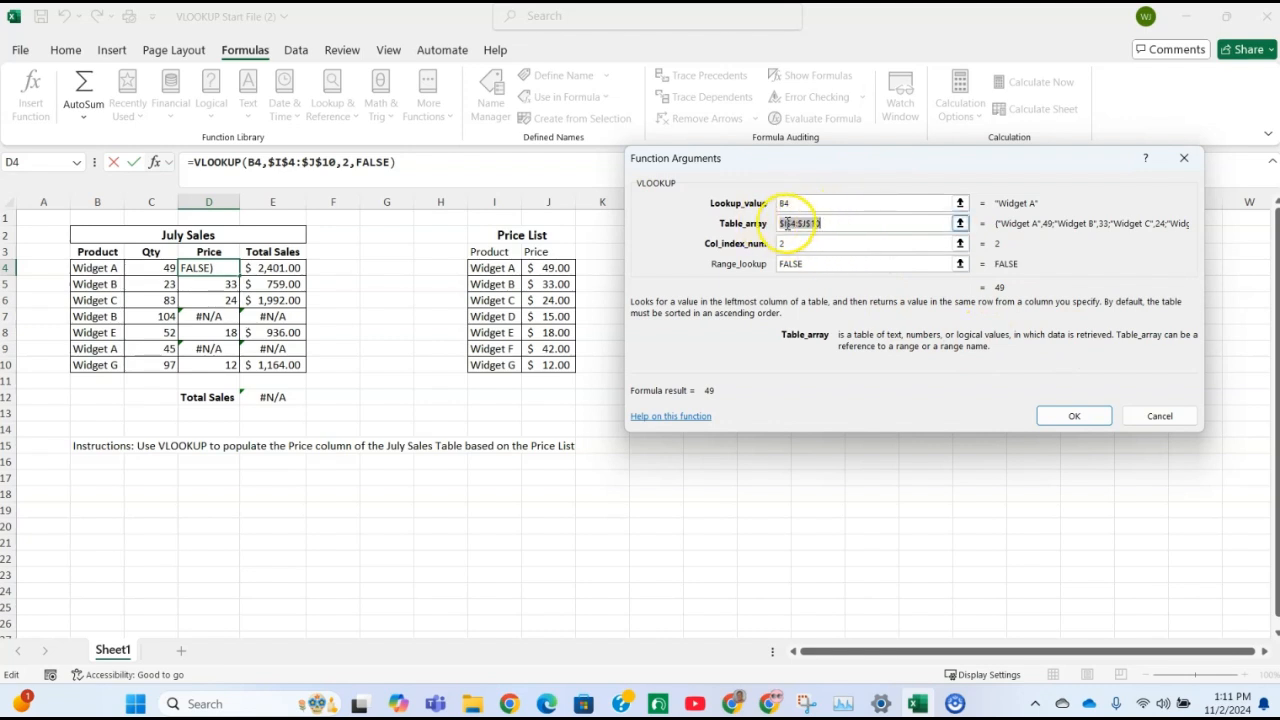
left_click(1053, 413)
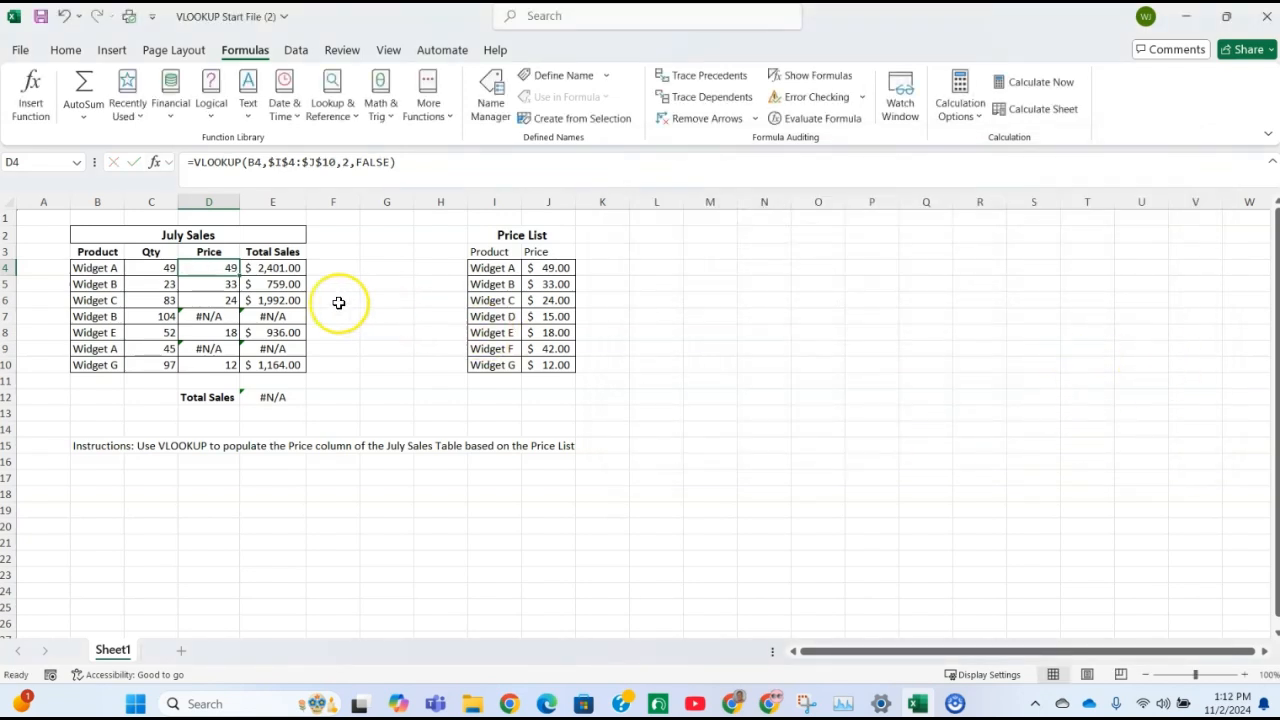
Fill the corrected VLOOKUP formula from D4 down through D10 and apply the dollar Accounting number format to those prices
left_click_drag(241, 275, 243, 376)
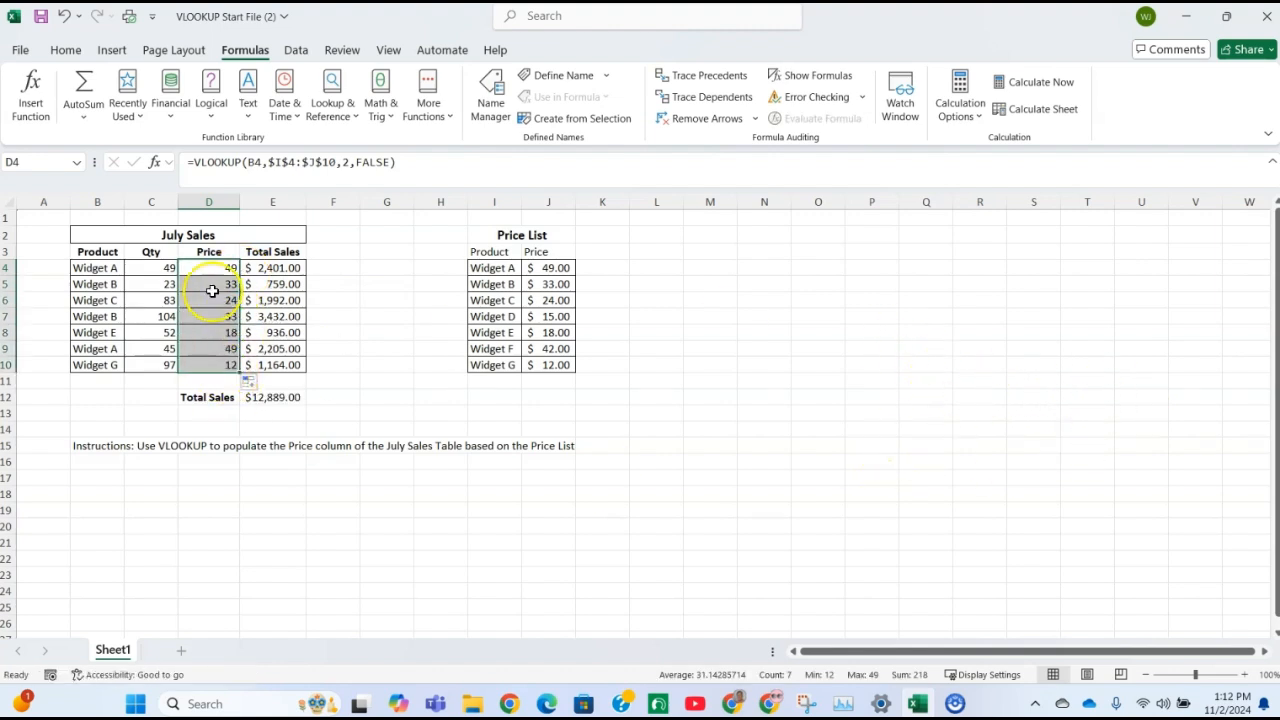
left_click(62, 50)
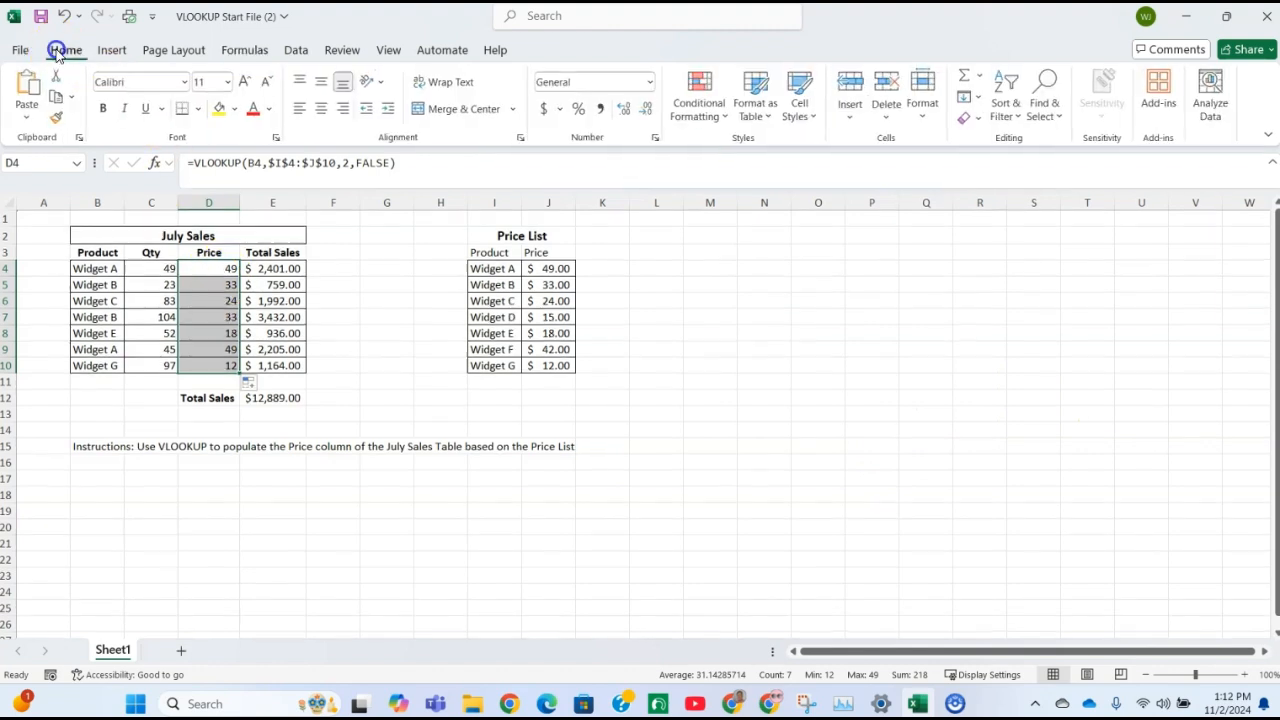
left_click(546, 112)
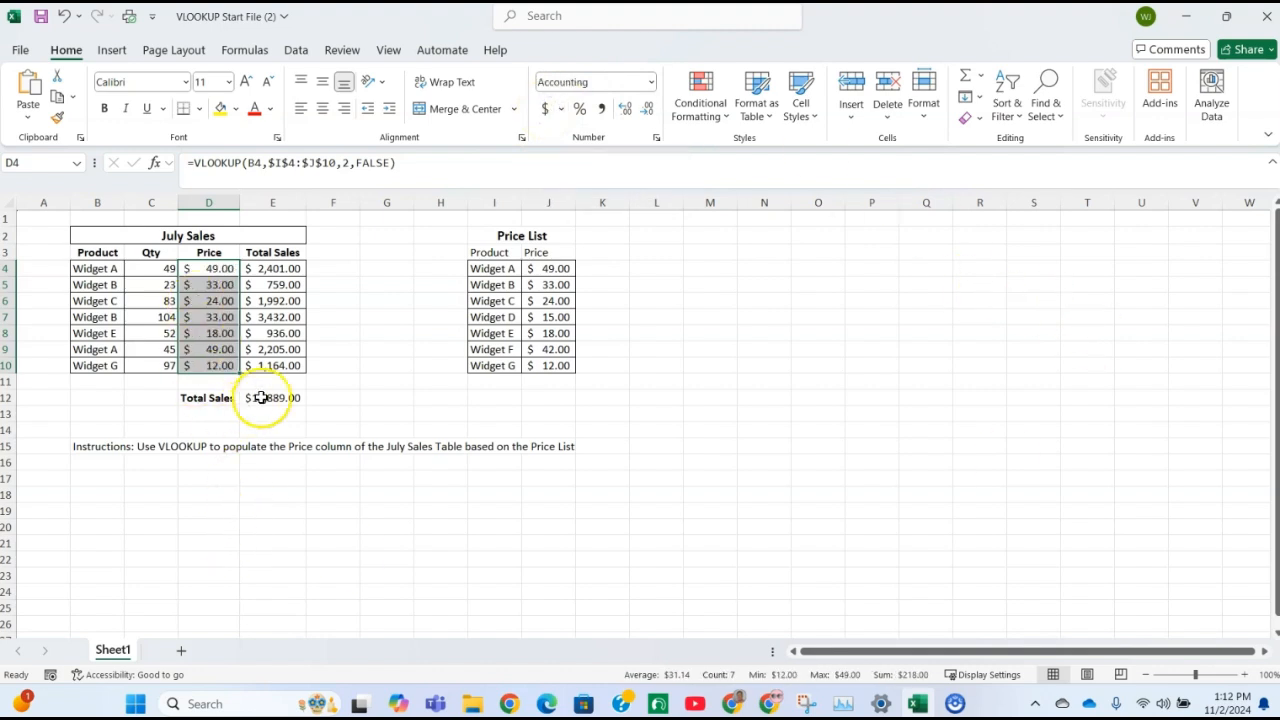
Compare the July Sales prices and their VLOOKUP formulas with the Price List, including the repeated Widget B row
left_click(551, 268)
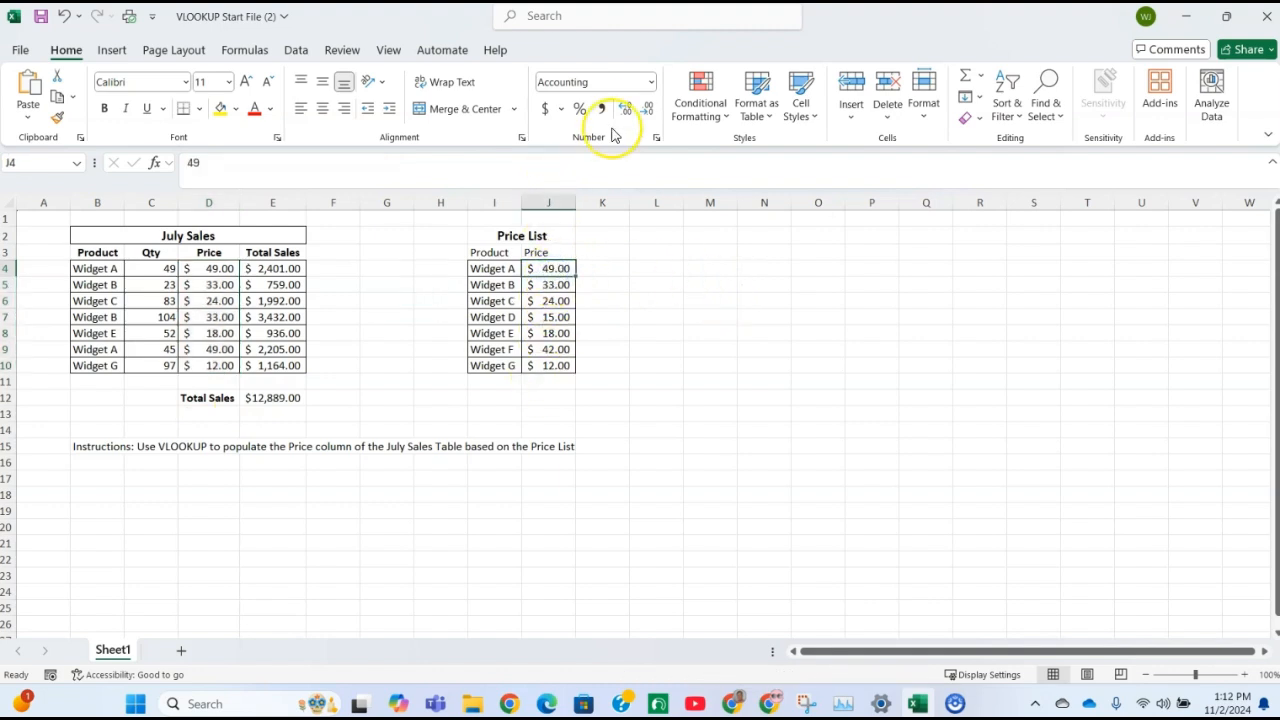
left_click(215, 268)
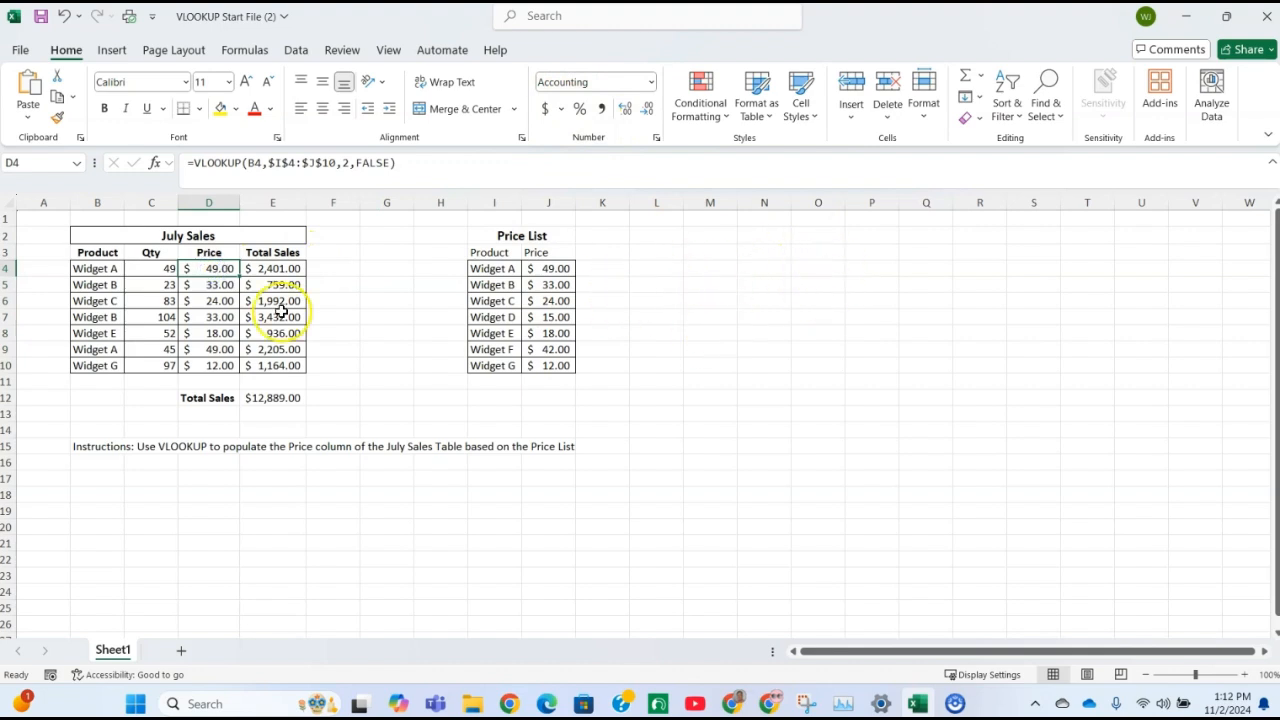
left_click(220, 286)
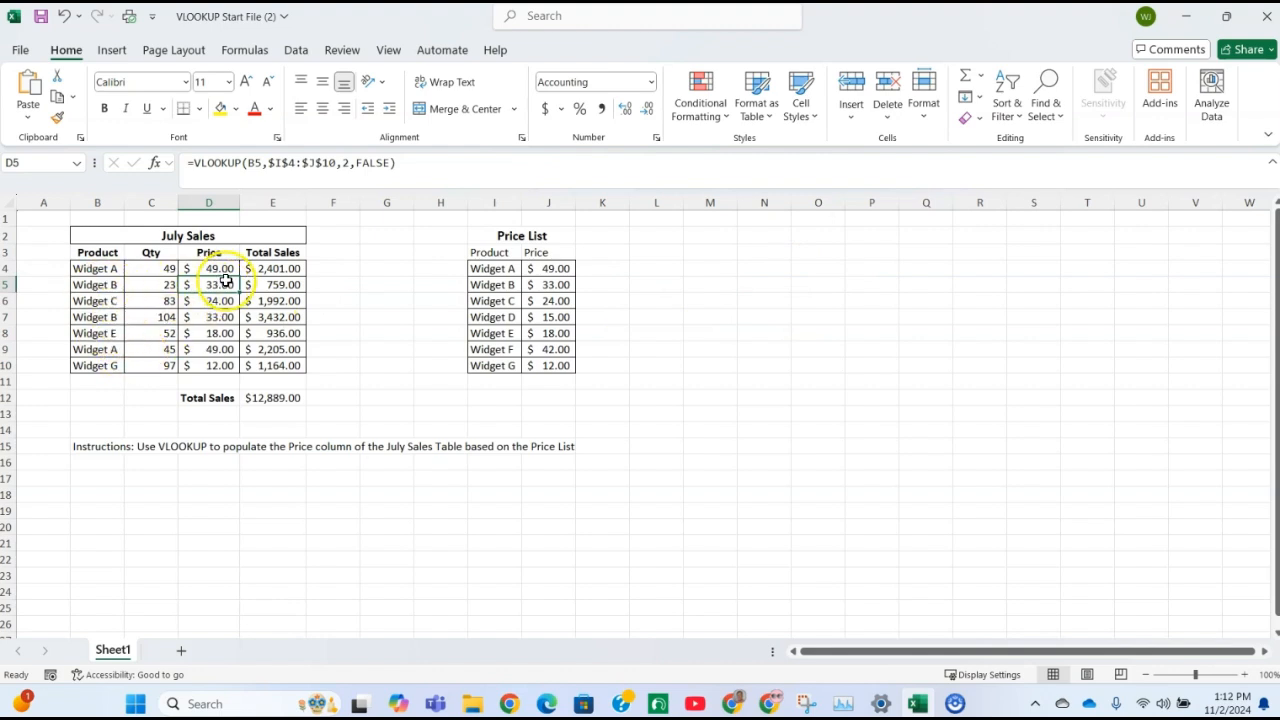
left_click(108, 317)
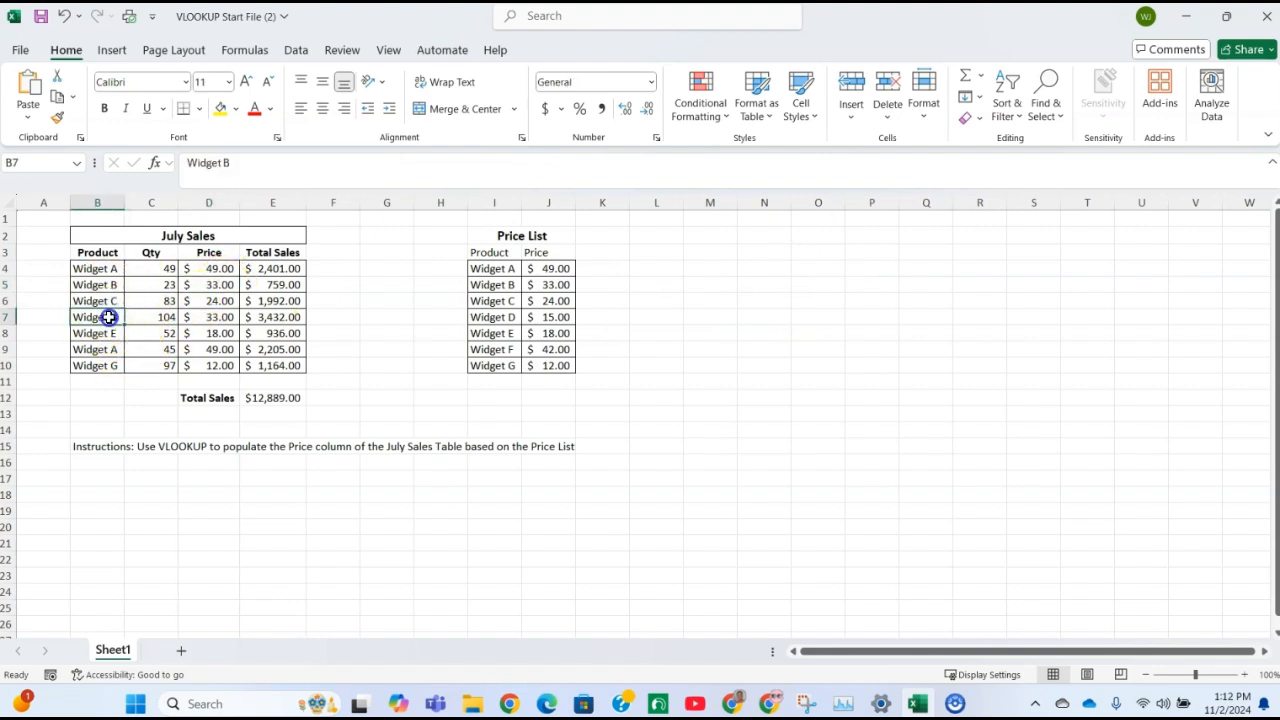
left_click(212, 317)
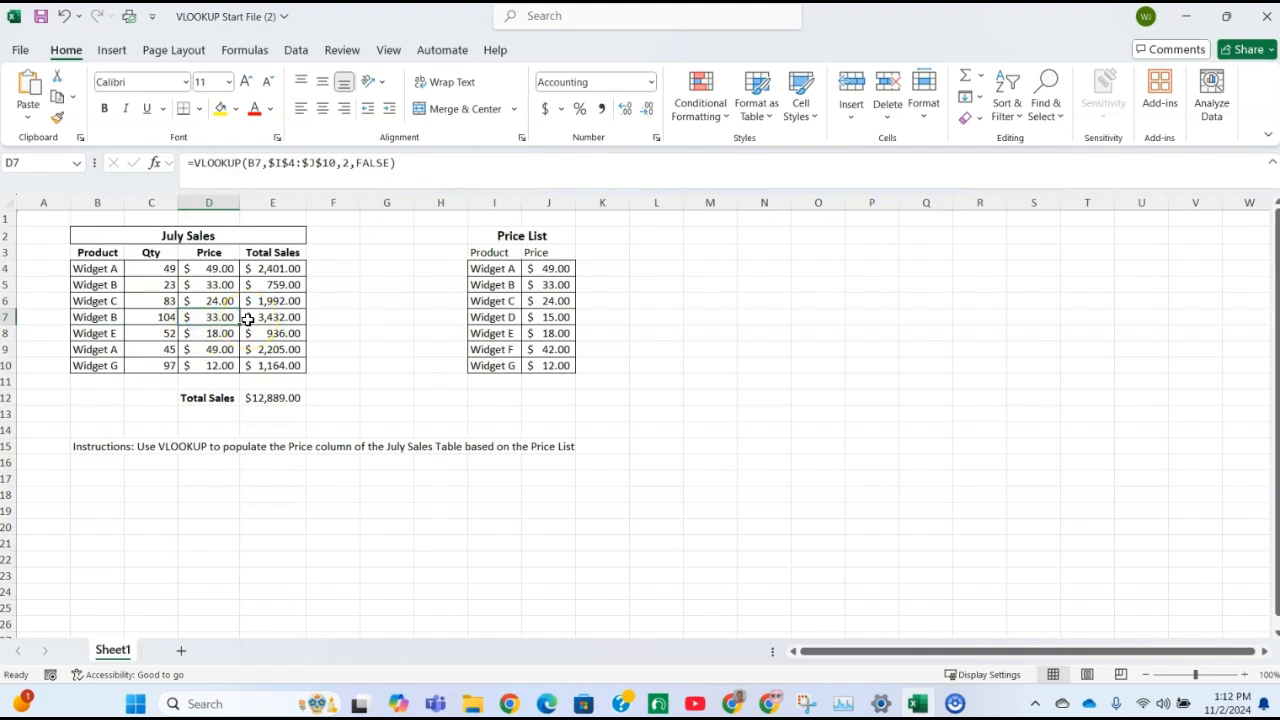
left_click(225, 301)
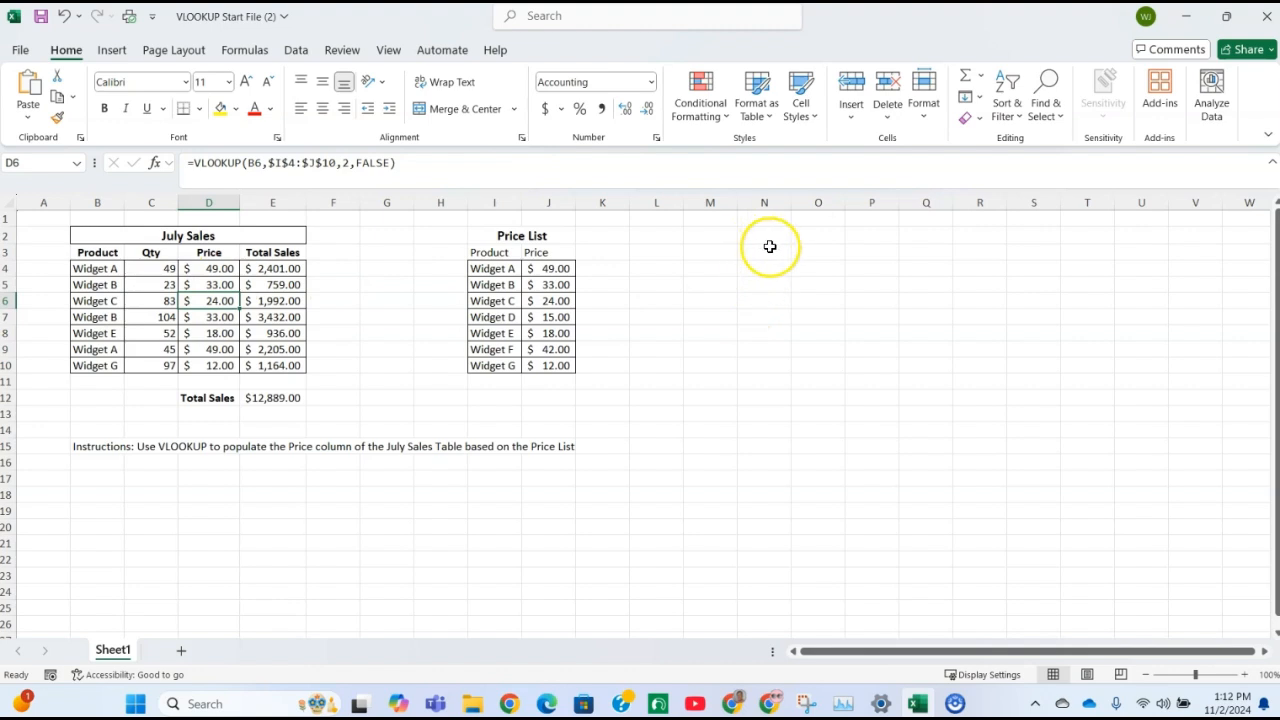
left_click(209, 268)
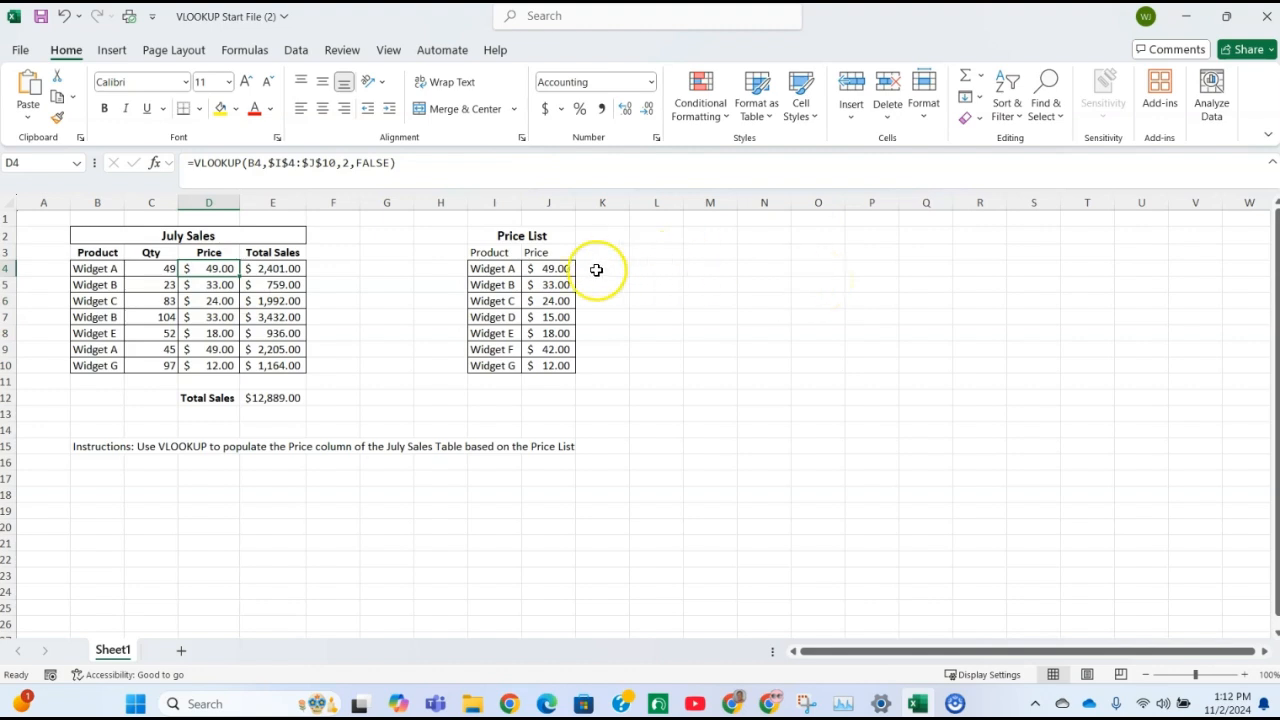
Name the Price List range I4:J10 as PriceList
left_click(495, 270)
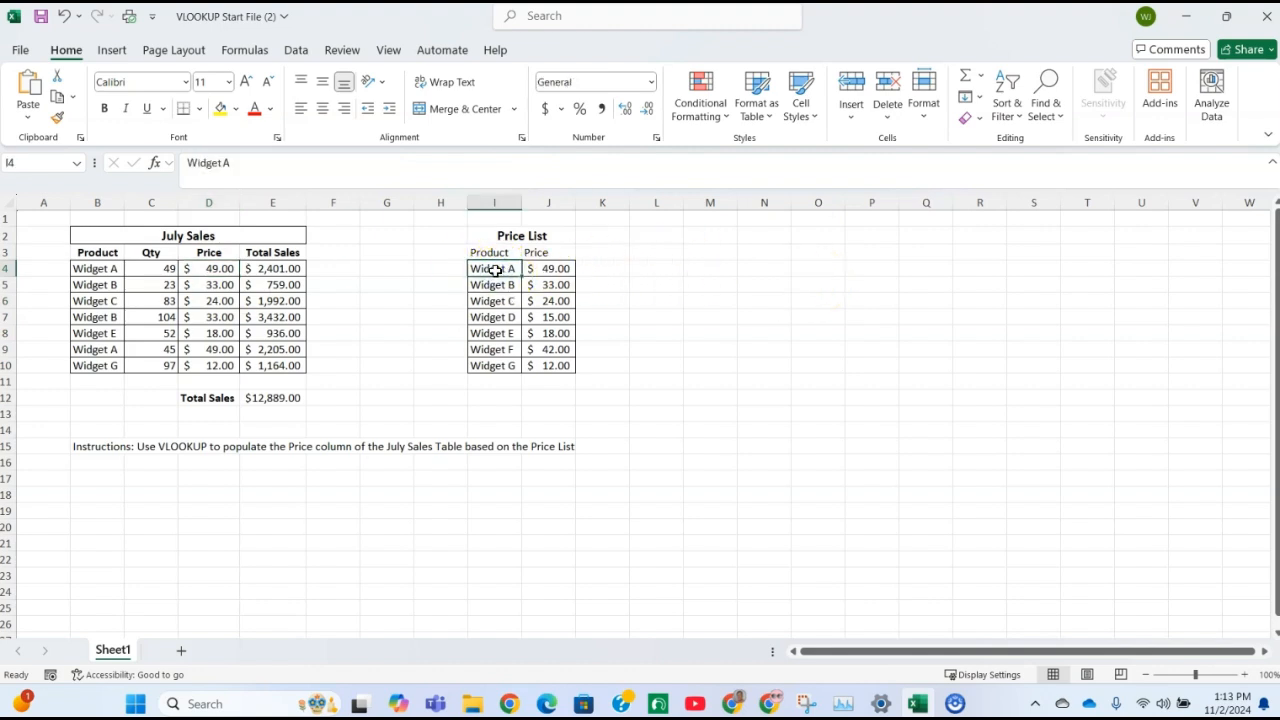
left_click_drag(500, 270, 537, 363)
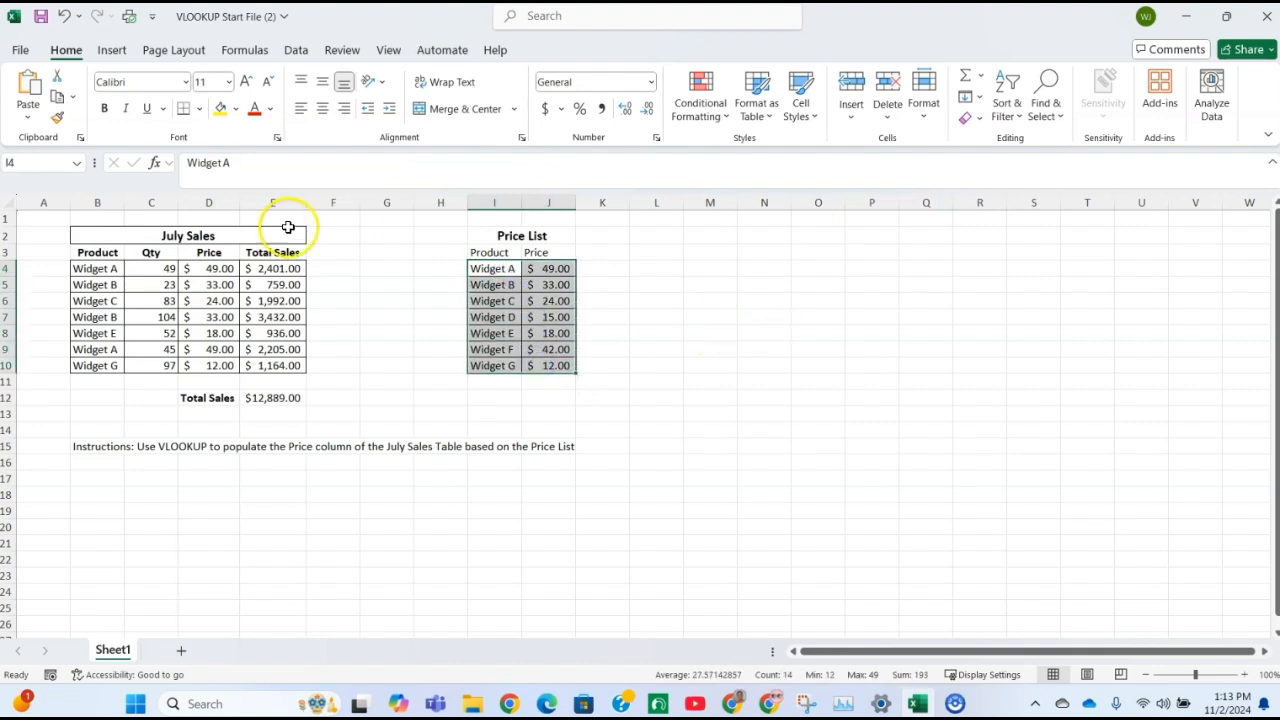
left_click(32, 160)
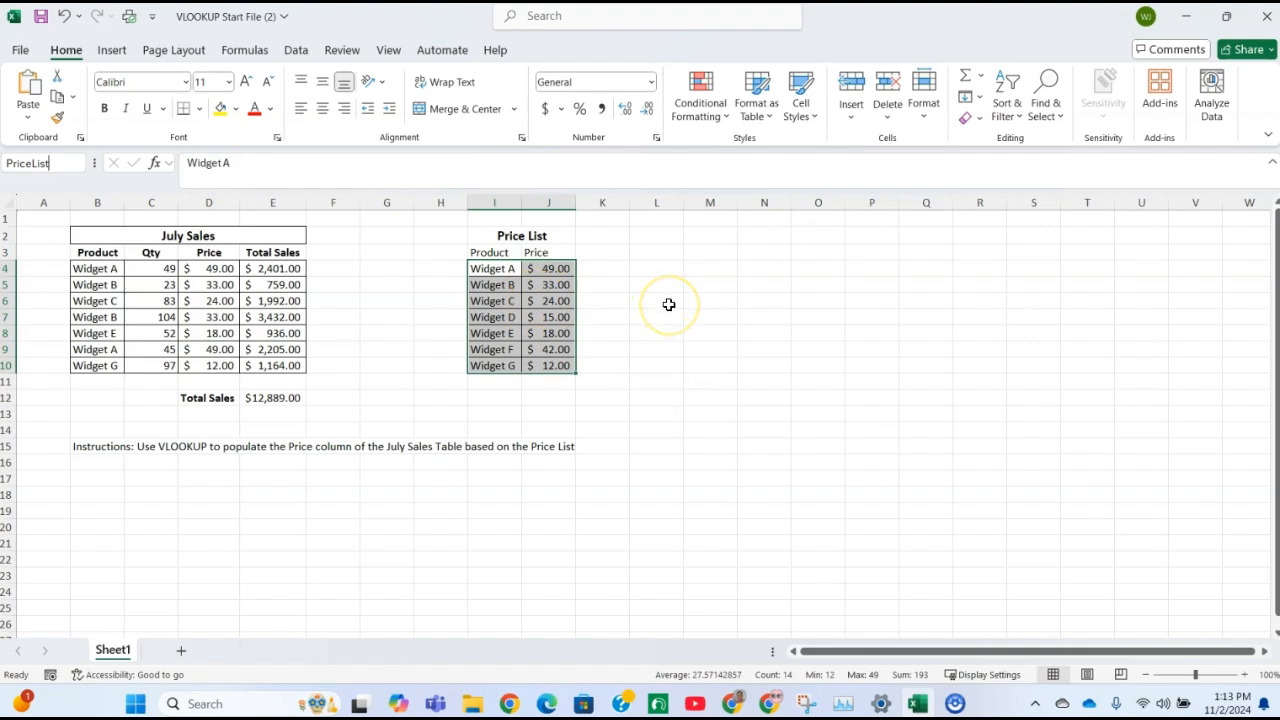
left_click(729, 330)
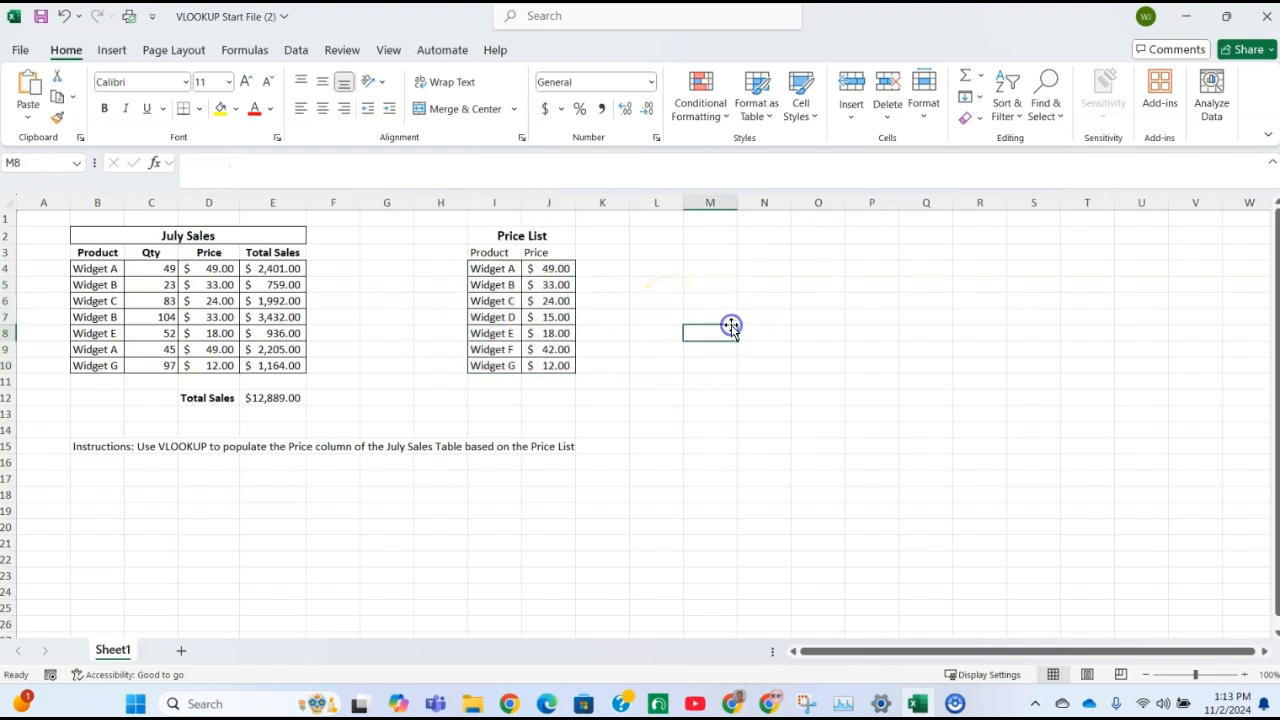
Review the PriceList named range and its cell reference in the Name Manager
left_click(245, 50)
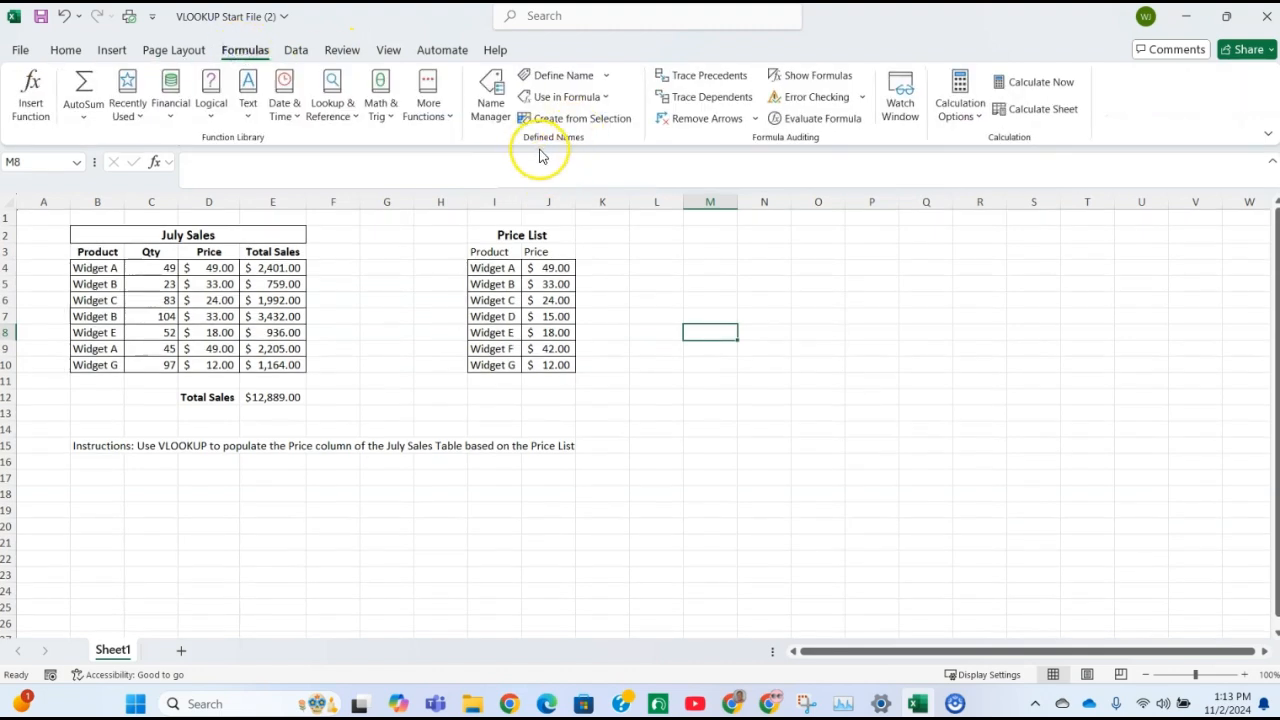
left_click(488, 92)
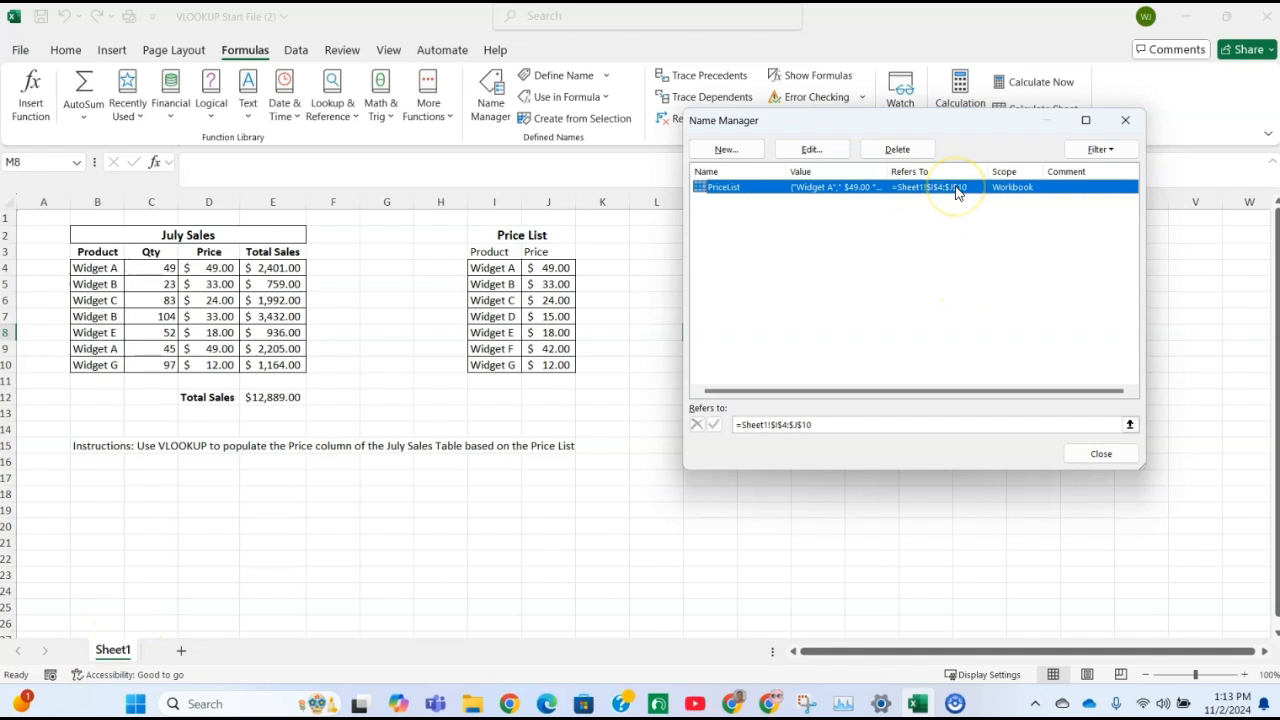
left_click(1101, 452)
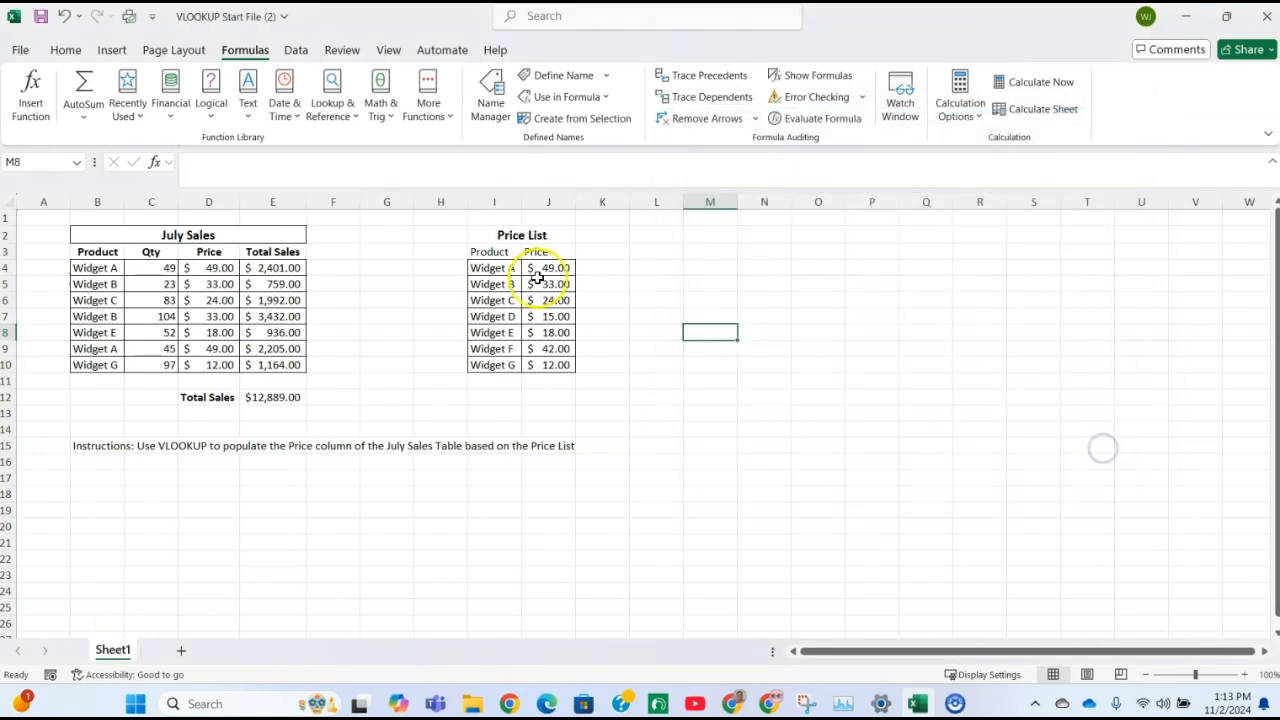
Replace the $I$4:$J$10 table array in the D4 VLOOKUP formula with the named range PriceList
left_click(220, 268)
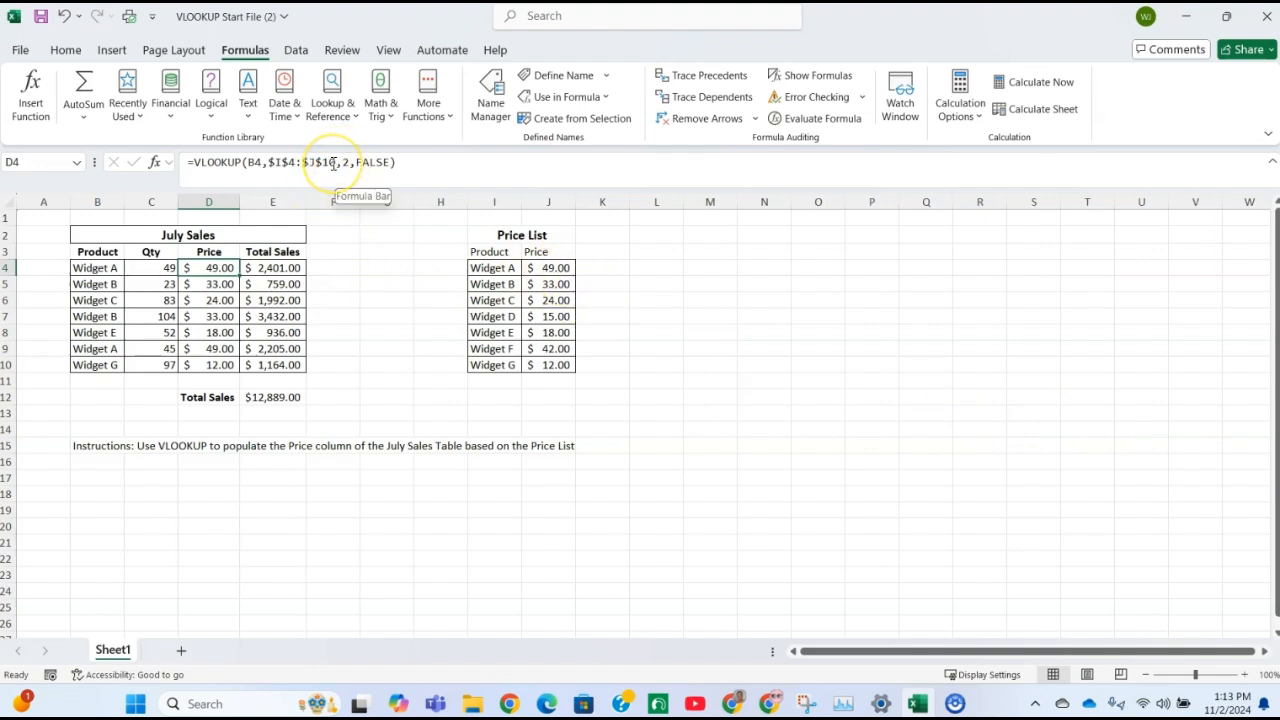
left_click_drag(335, 162, 266, 162)
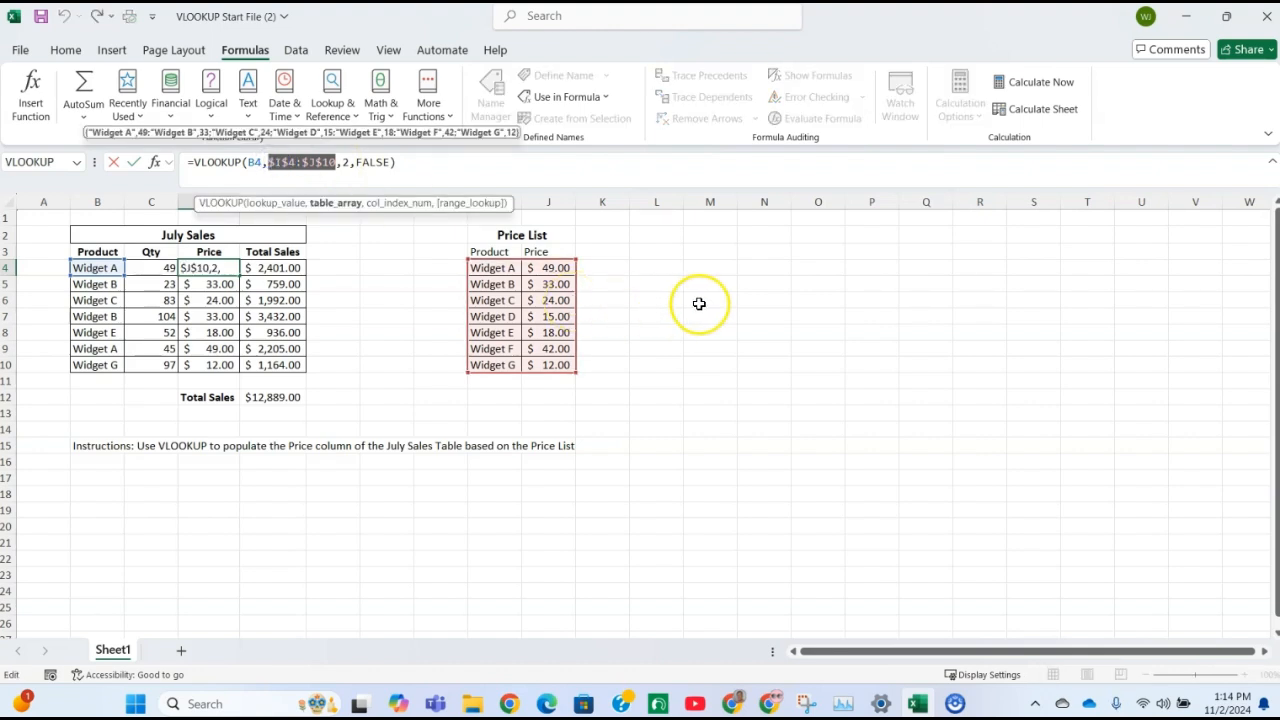
type("Pric")
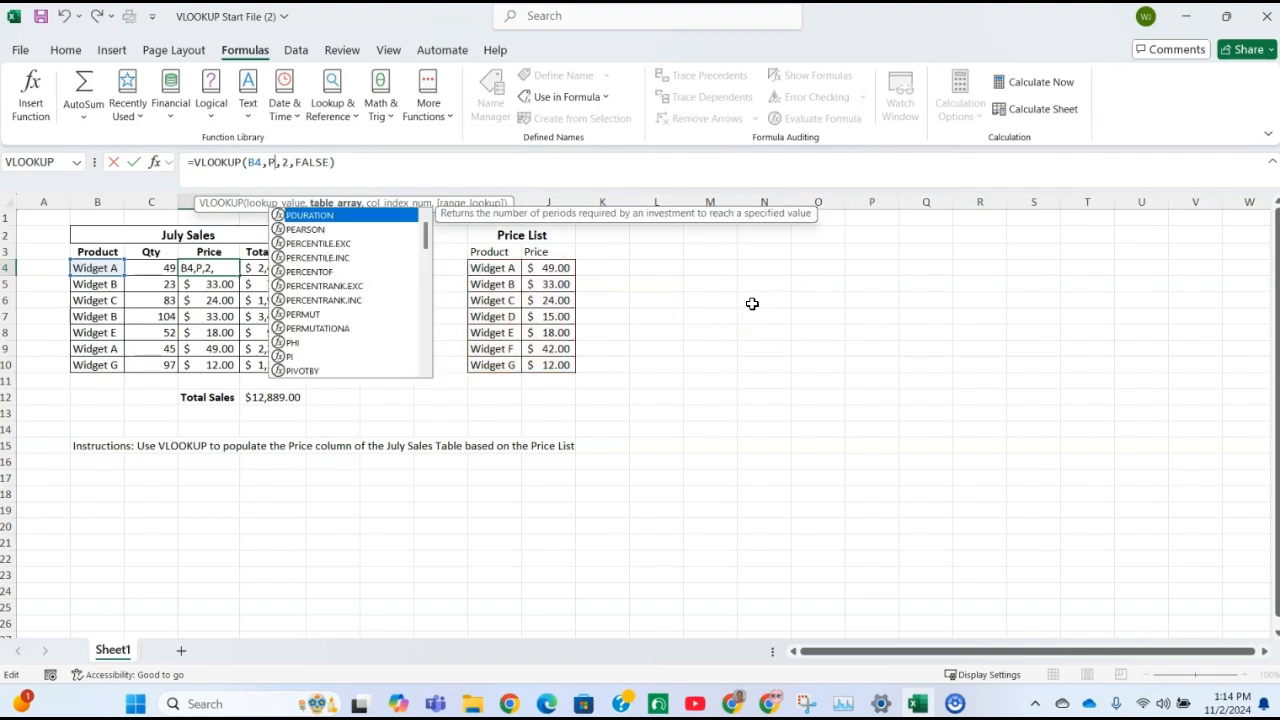
type("eList")
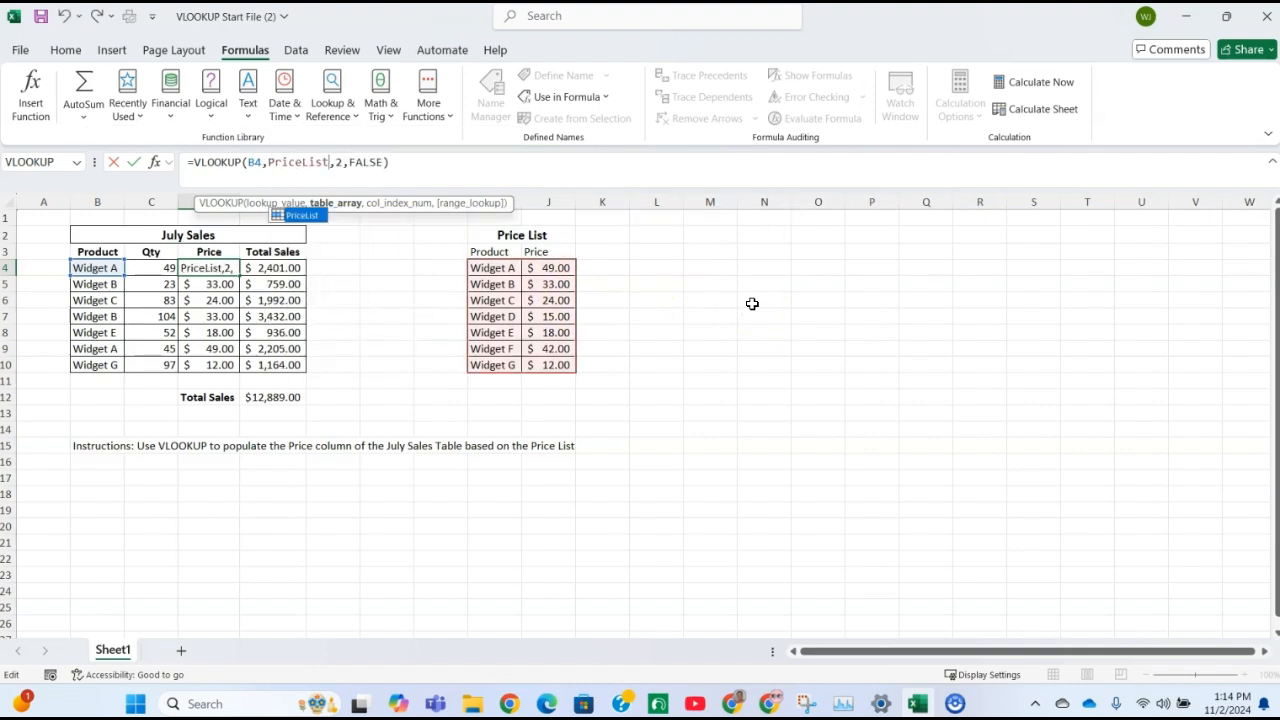
Re-enter the D4 VLOOKUP's table array in Function Arguments by selecting the Price List range I4:J10, and accept the formula
left_click(155, 166)
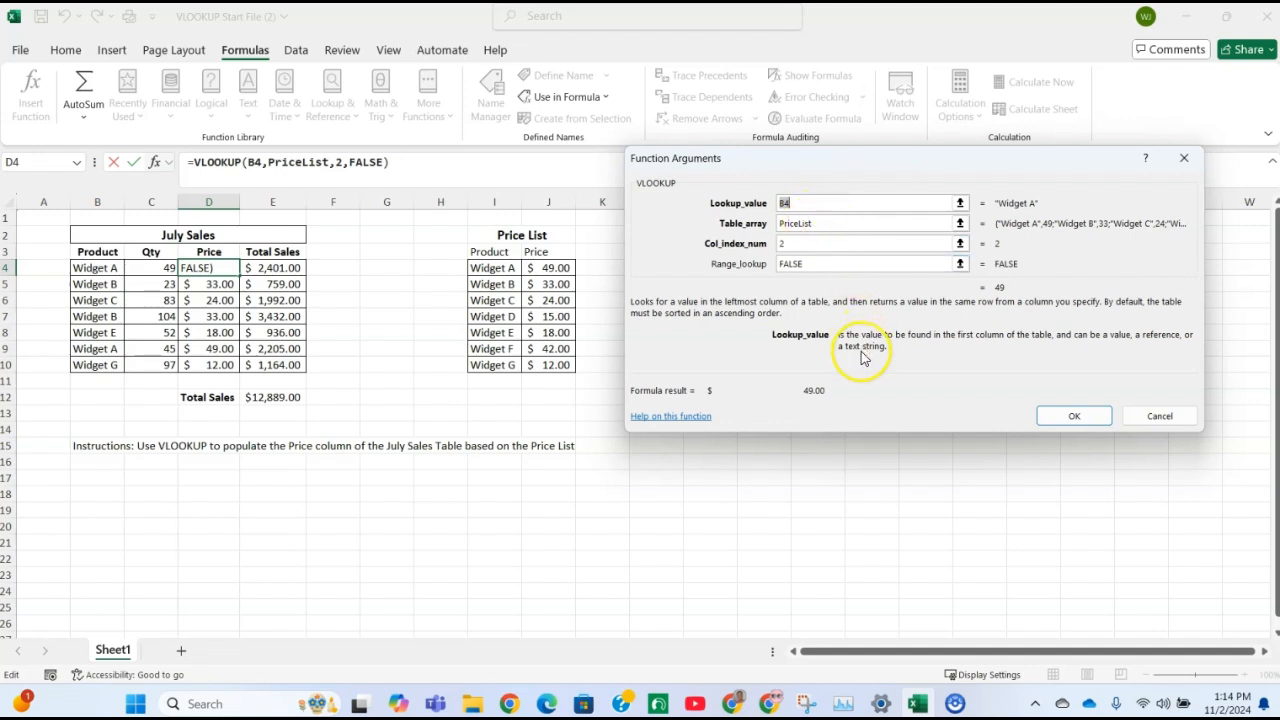
left_click(842, 226)
key("BackSpace")
key("BackSpace")
key("BackSpace")
key("BackSpace")
key("BackSpace")
key("BackSpace")
key("BackSpace")
key("BackSpace")
key("BackSpace")
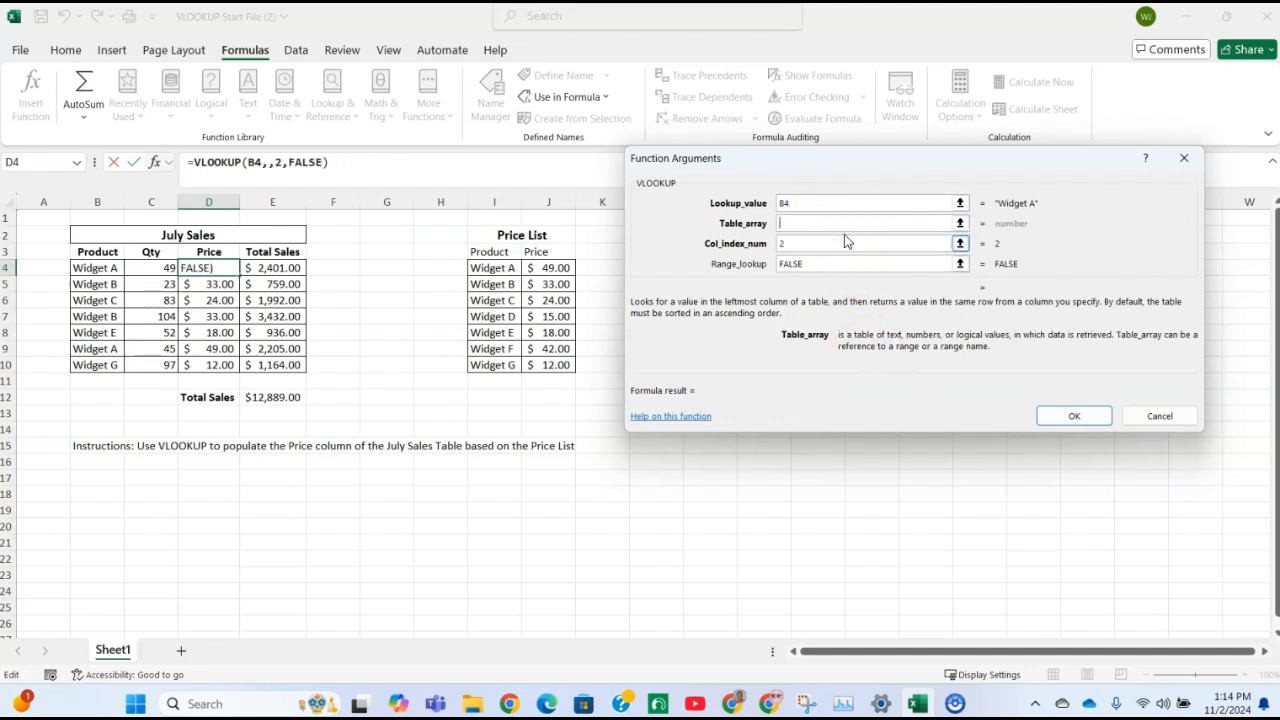
left_click_drag(495, 268, 539, 358)
left_click(825, 227)
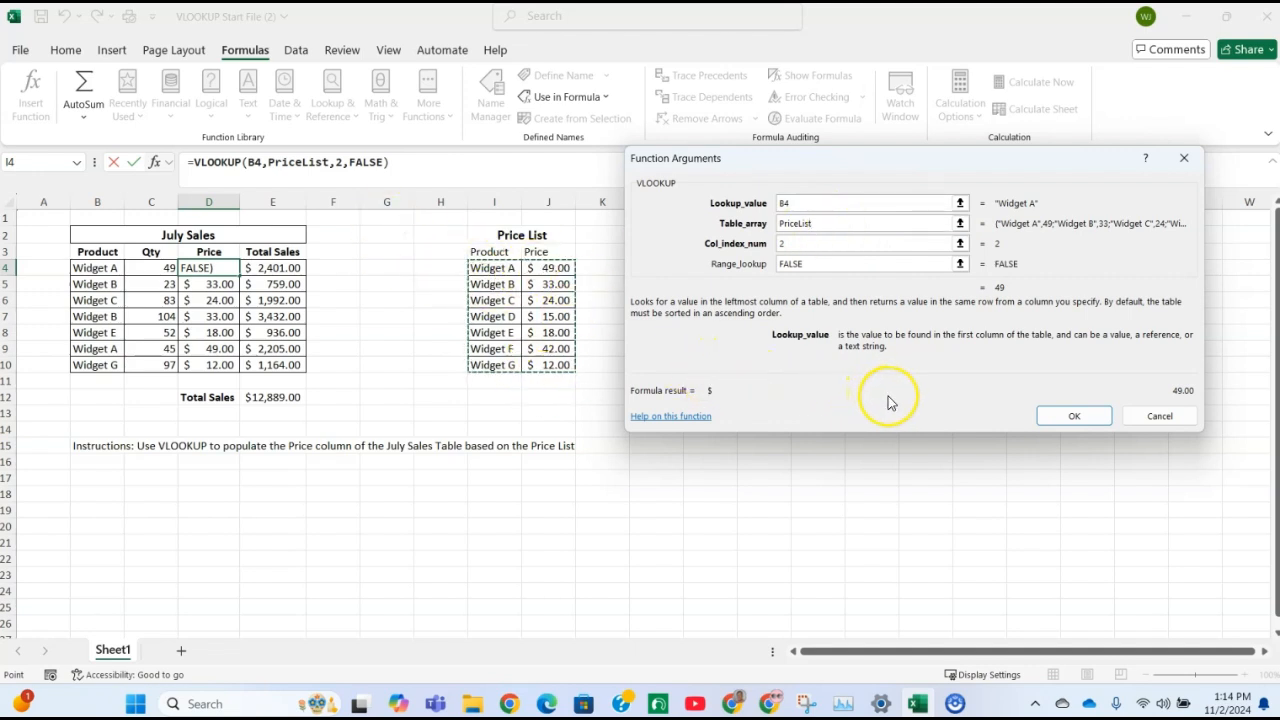
left_click(1072, 415)
Compare the formulas in D4 and D5, and fill D4's PriceList-based VLOOKUP down through D10
left_click(212, 267)
left_click(221, 287)
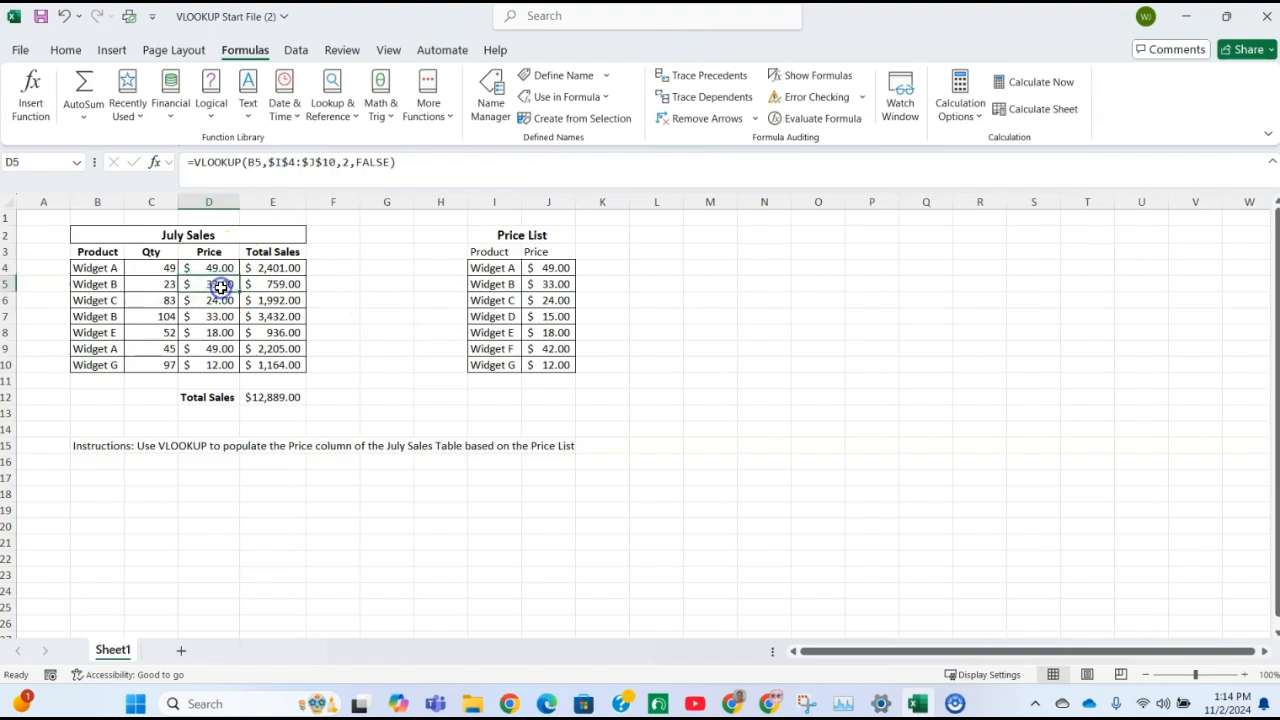
left_click(224, 268)
left_click_drag(241, 276, 216, 370)
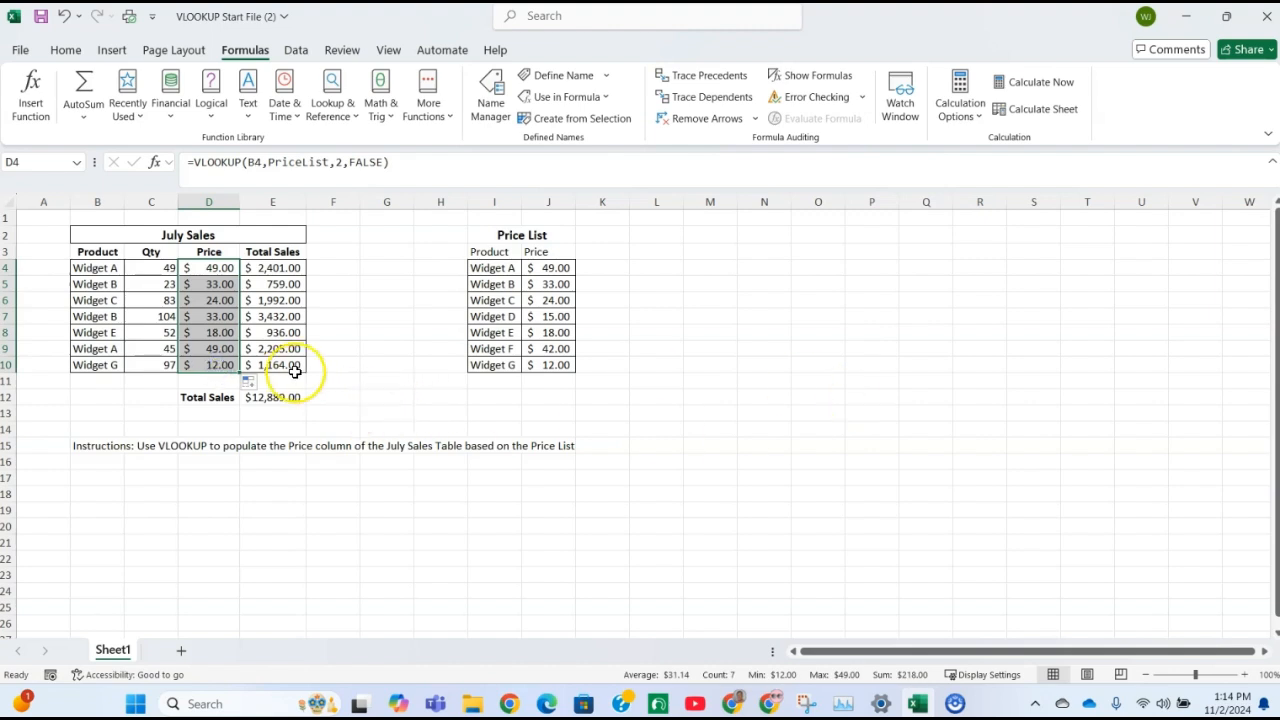
Check the VLOOKUP formulas throughout D4:D10 for the PriceList named range as the table array
left_click(215, 365)
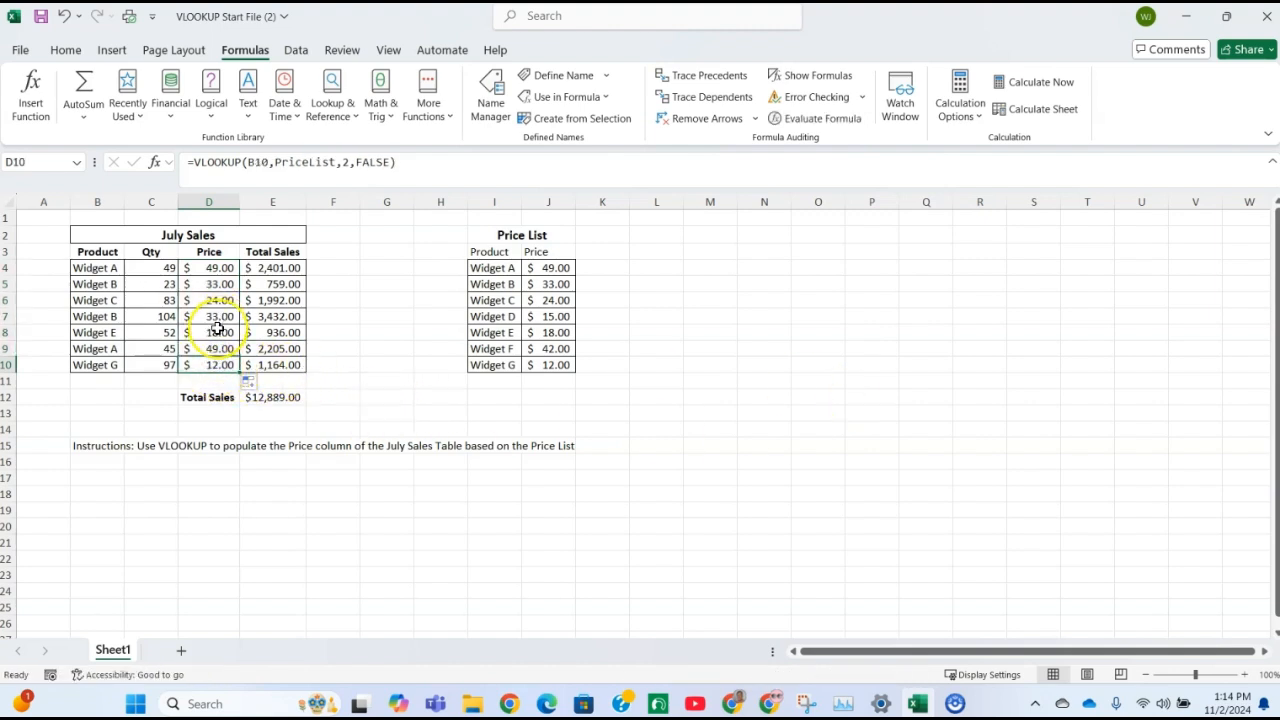
left_click(215, 348)
left_click(223, 332)
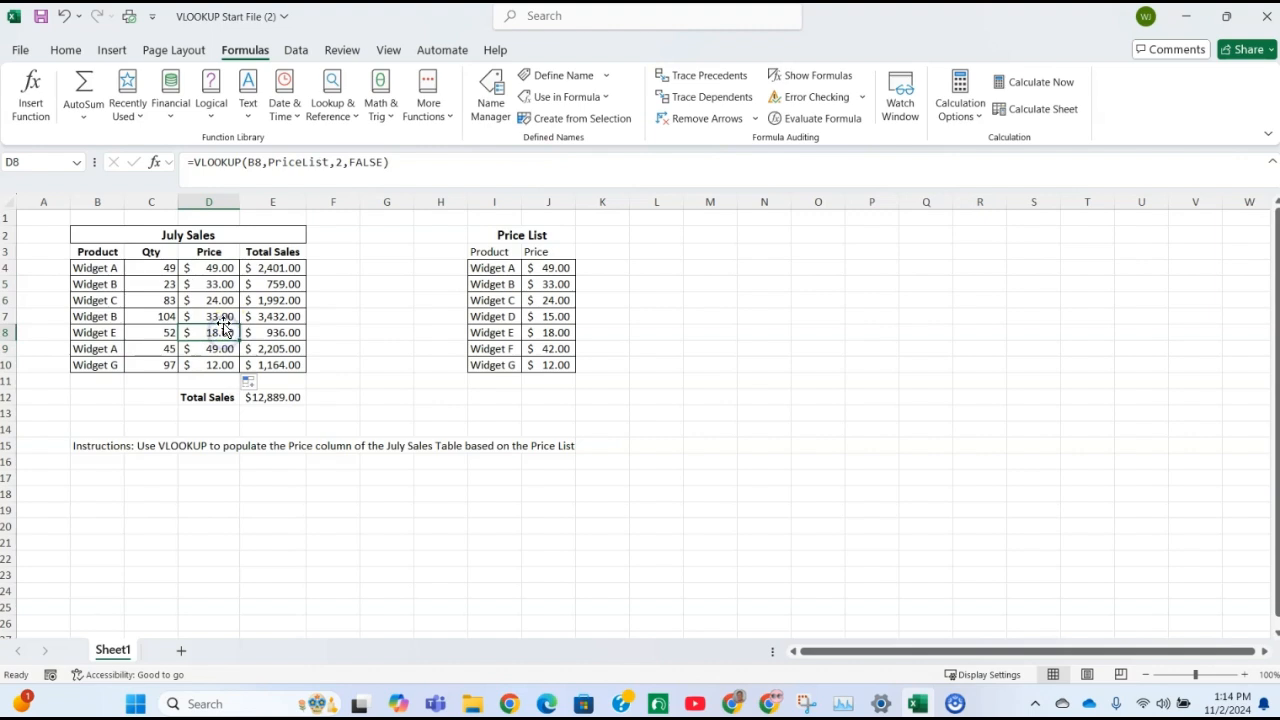
left_click(216, 315)
left_click(217, 300)
left_click(217, 284)
left_click(217, 268)
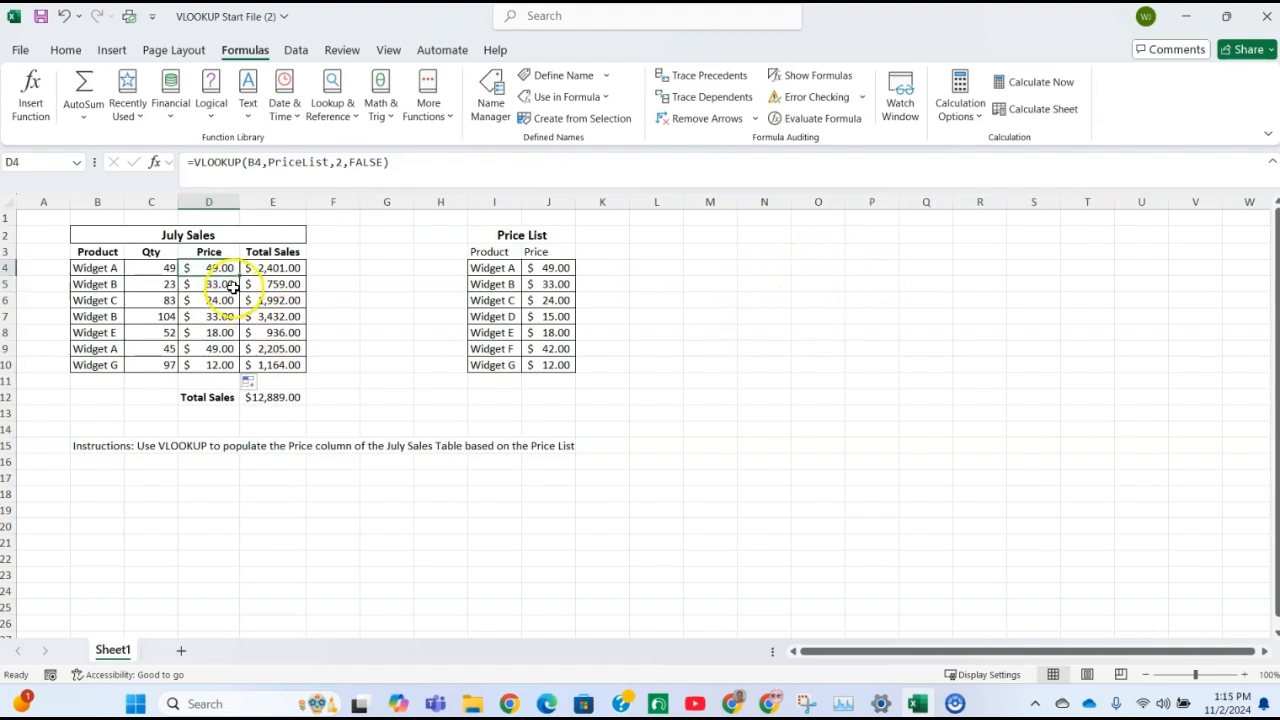
left_click(207, 345)
left_click(212, 363)
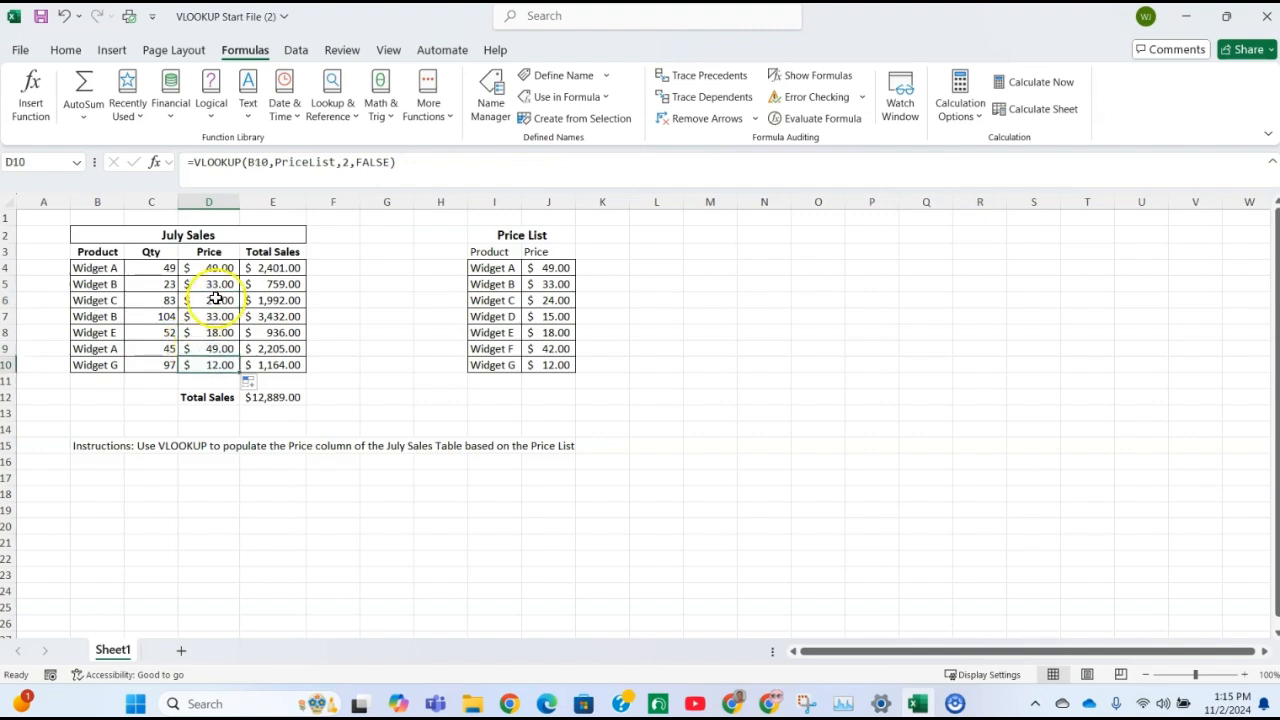